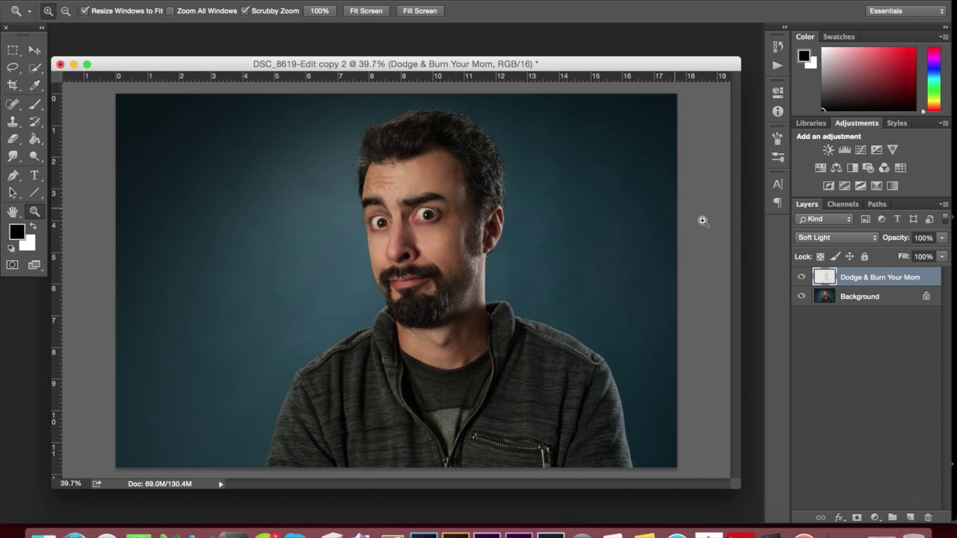
Compare the portrait with the Dodge & Burn Your Mom layer on and off, then delete that layer.
left_click(801, 279)
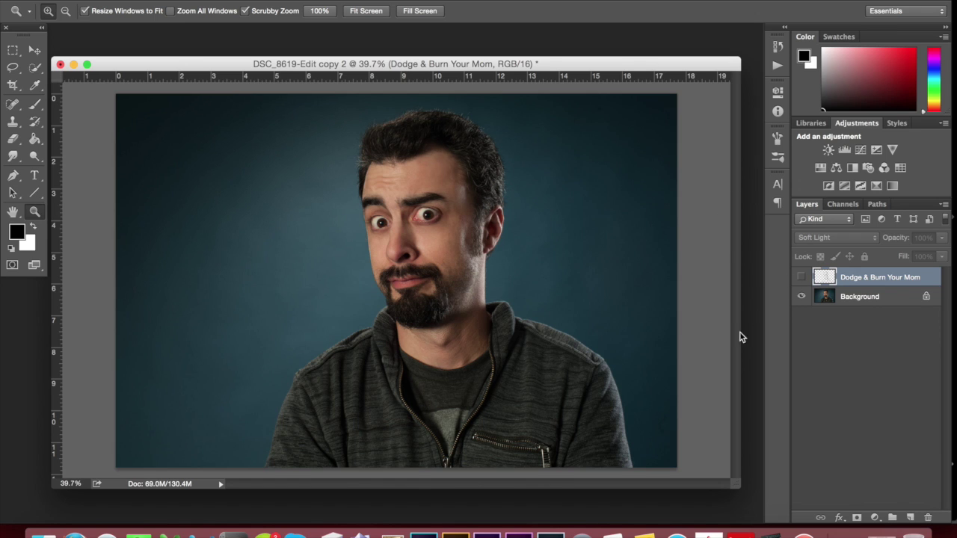
left_click(802, 277)
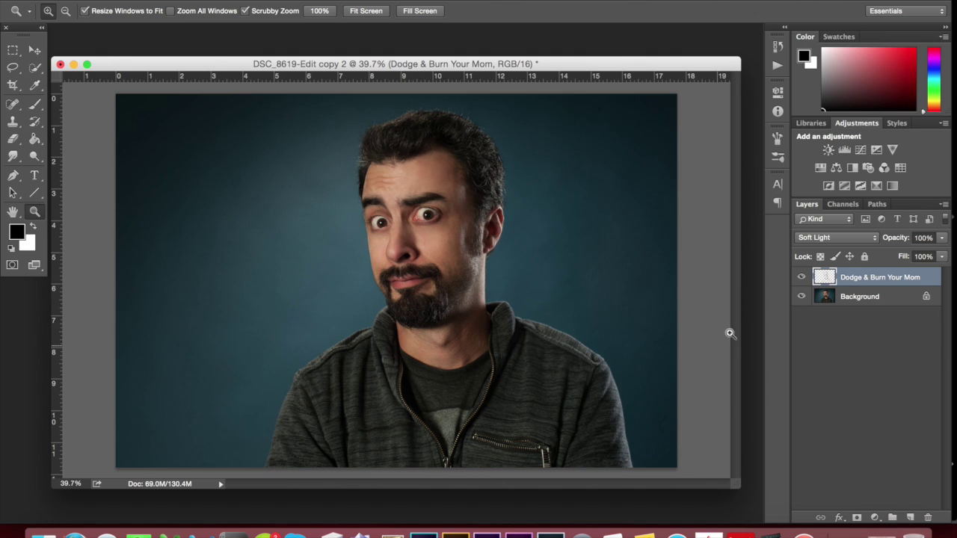
left_click(802, 278)
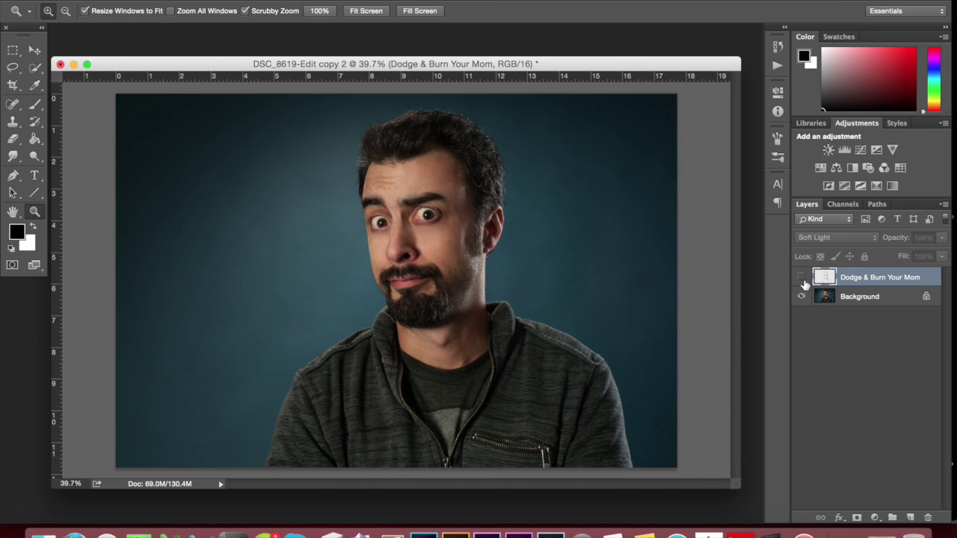
left_click(883, 302)
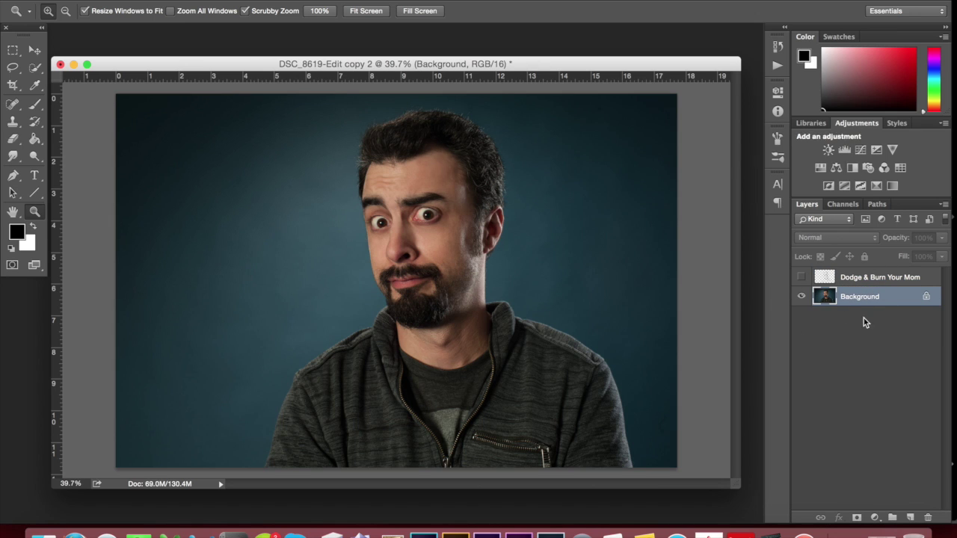
mouse_move(891, 280)
left_mouse_down()
mouse_move(905, 504)
mouse_move(928, 517)
left_mouse_up()
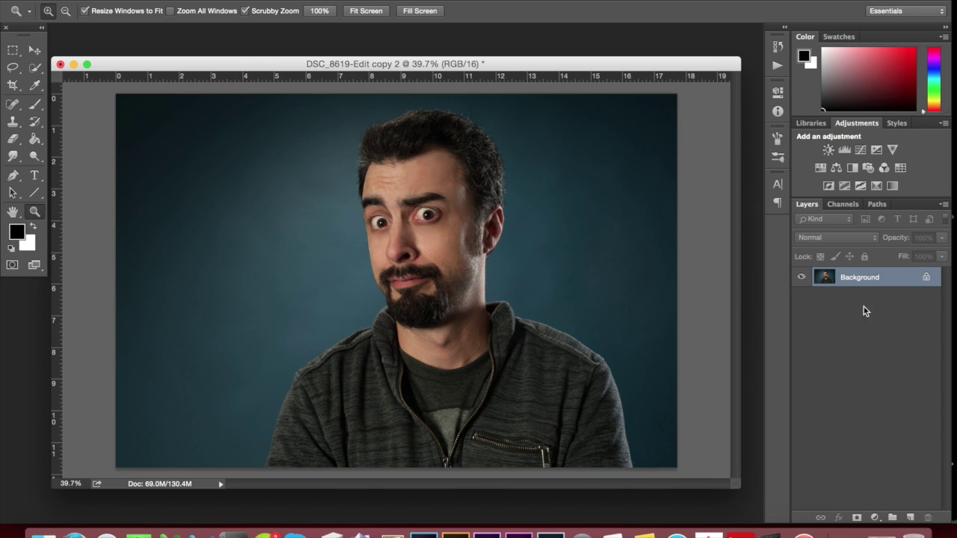
left_click(34, 158)
Choose the Dodge Tool, set to Highlights range at 11% exposure.
left_click(34, 159)
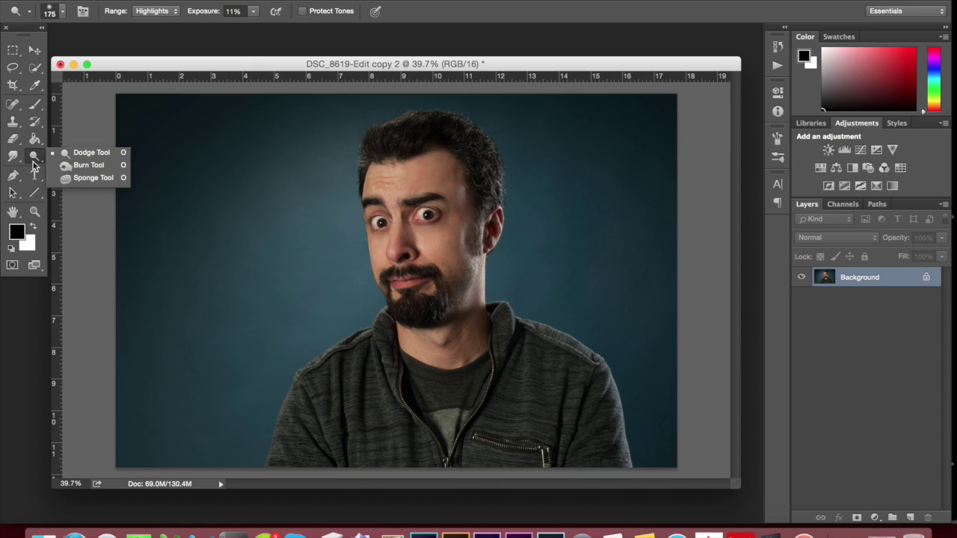
left_click(32, 165)
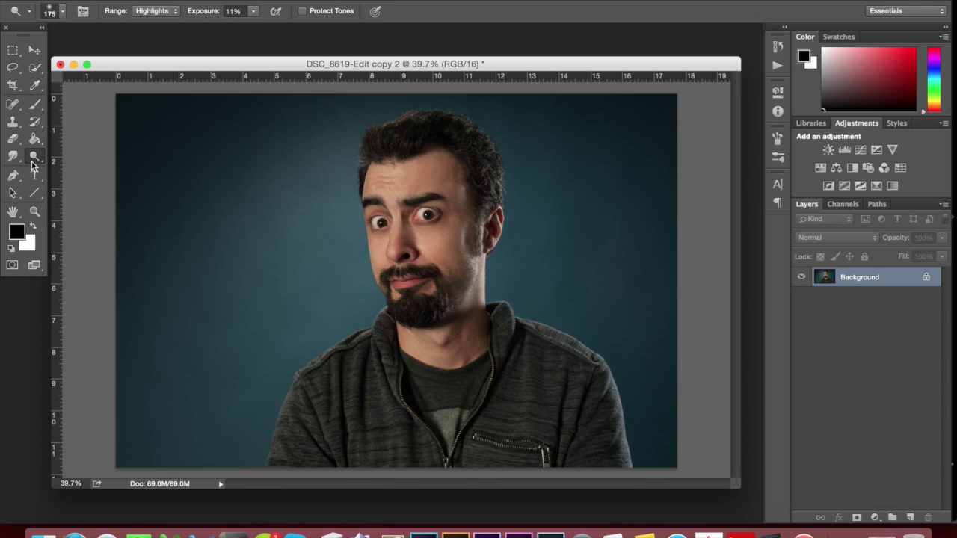
Add a blank layer above Background and name it 'Dodge & Burn Your Brother'.
left_click(911, 518)
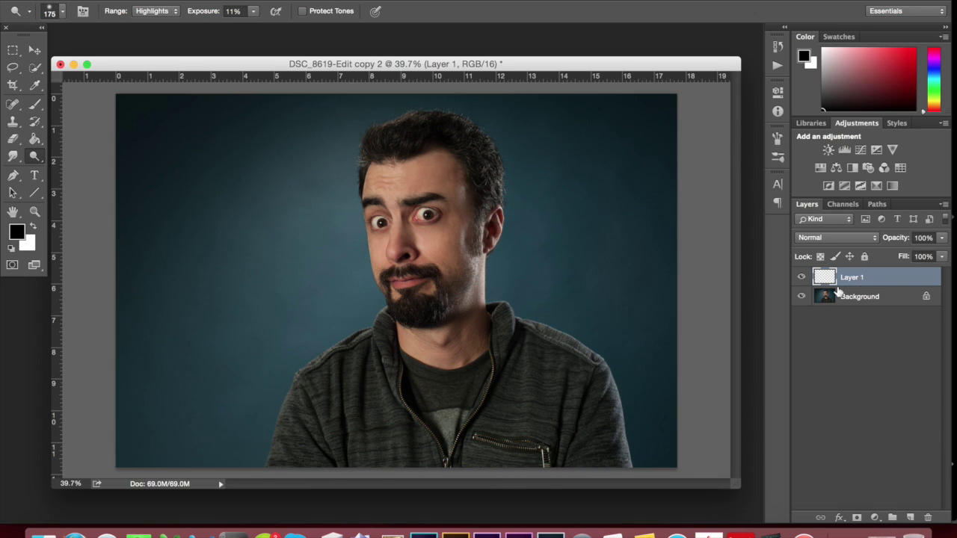
double_click(849, 279)
type("Dodge & Burn Your")
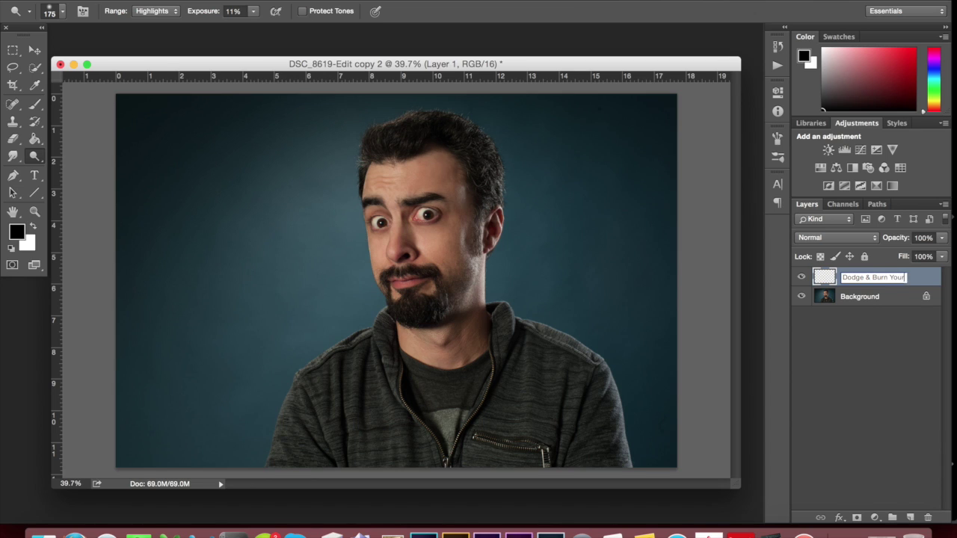
type(" Brother")
key("Return")
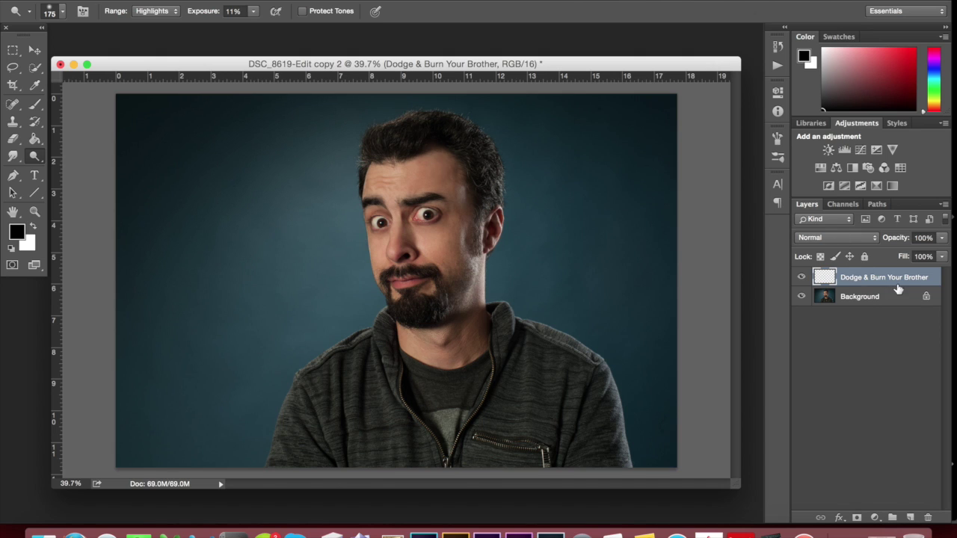
left_click(827, 238)
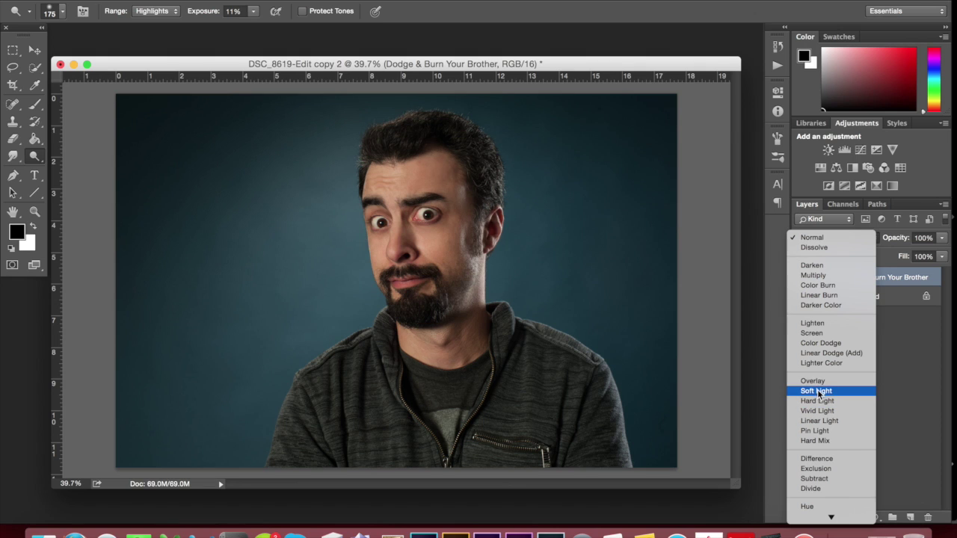
Try Soft Light and Normal blend modes on the new layer, set white, and pick the Brush tool.
left_click(834, 395)
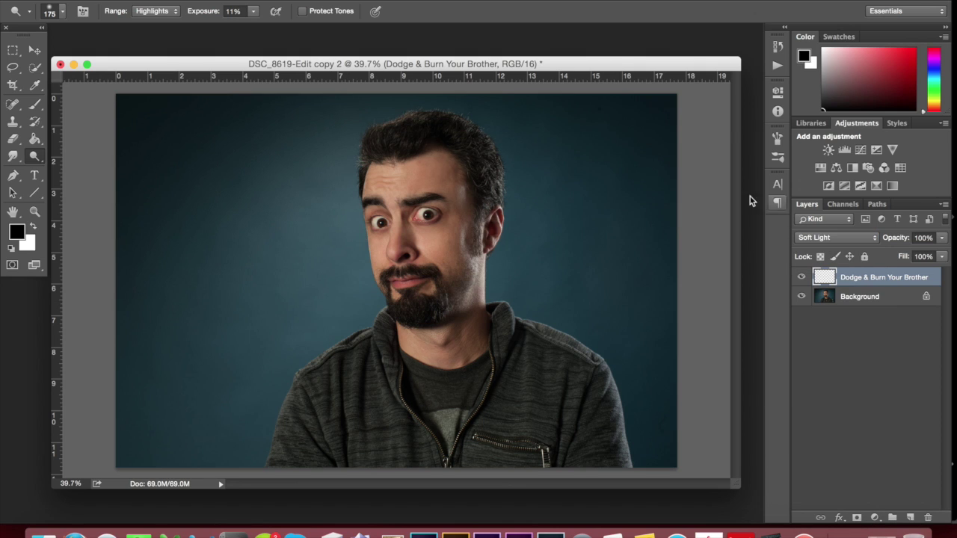
left_click(819, 238)
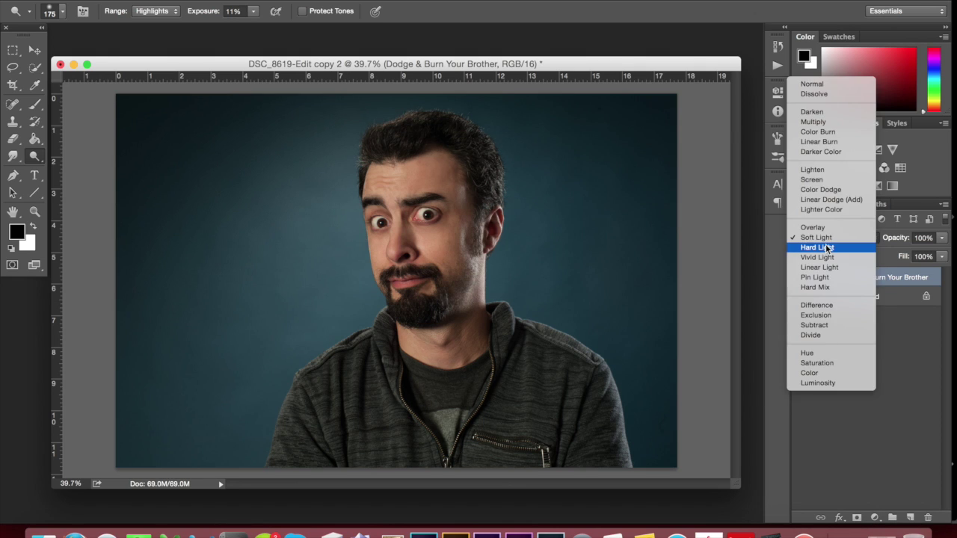
left_click(825, 84)
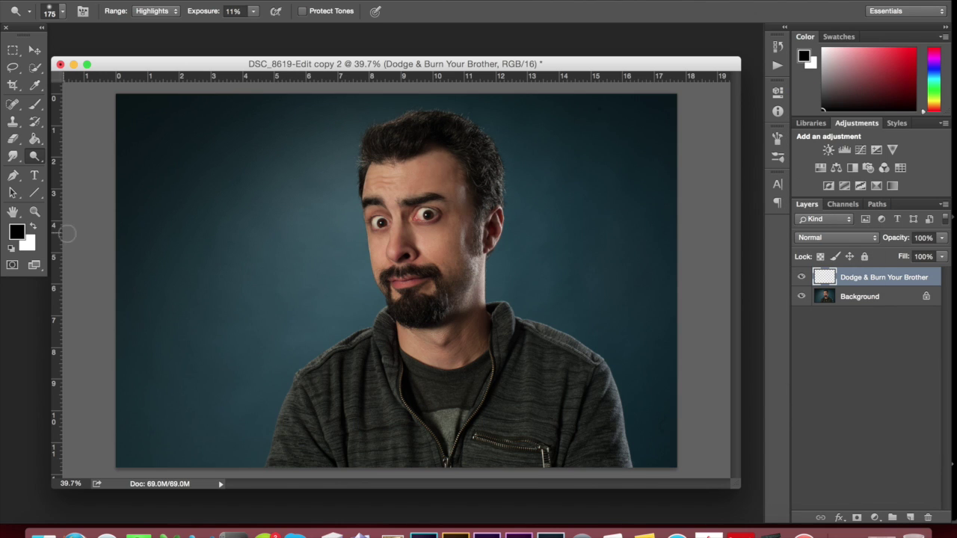
left_click(32, 226)
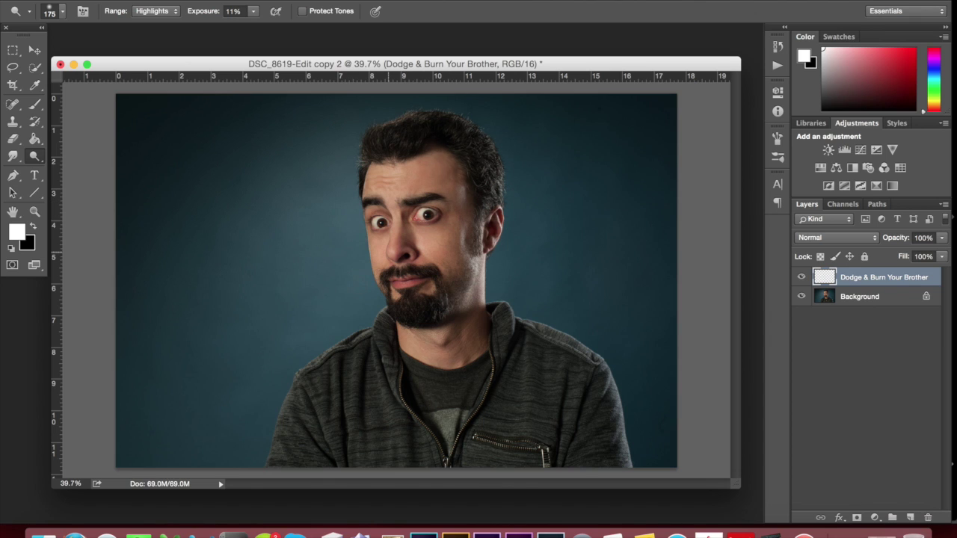
left_click(860, 237)
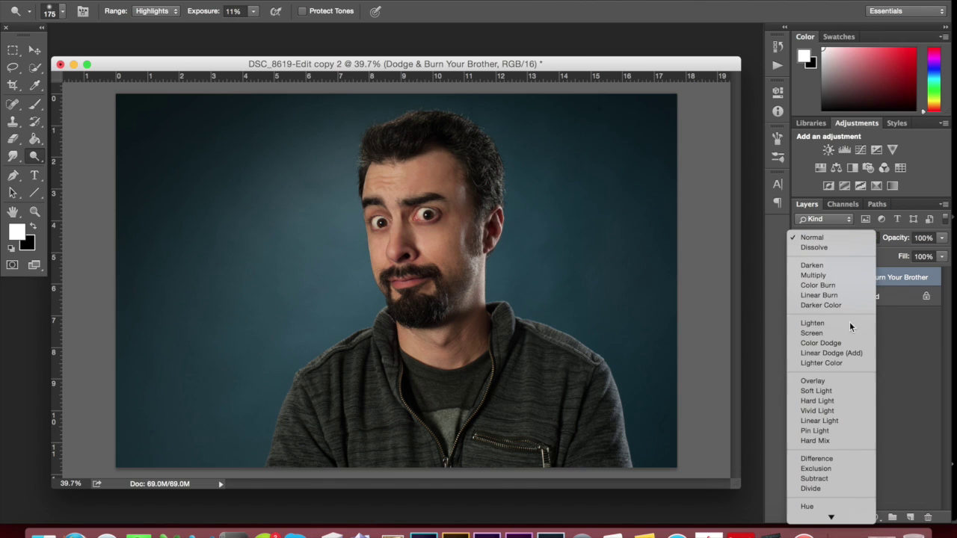
left_click(834, 395)
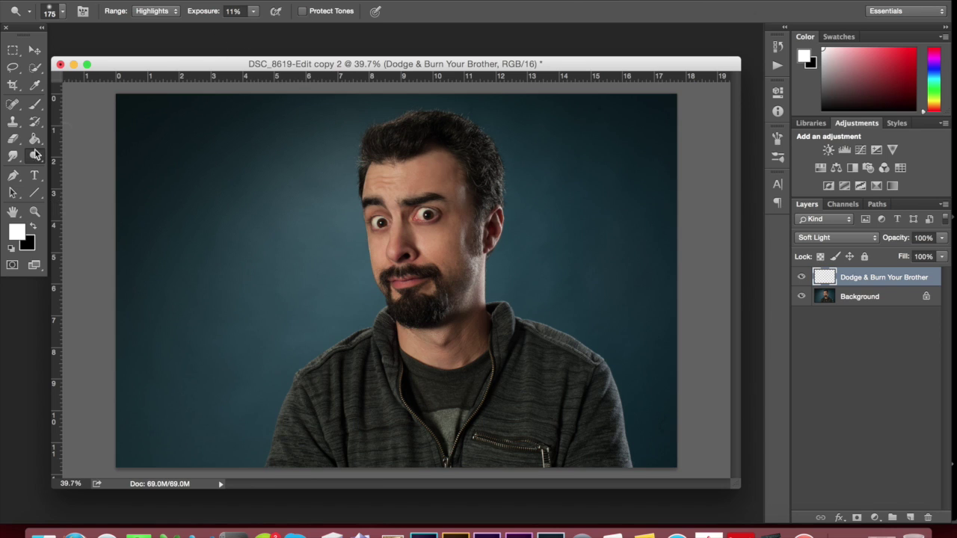
left_click(34, 105)
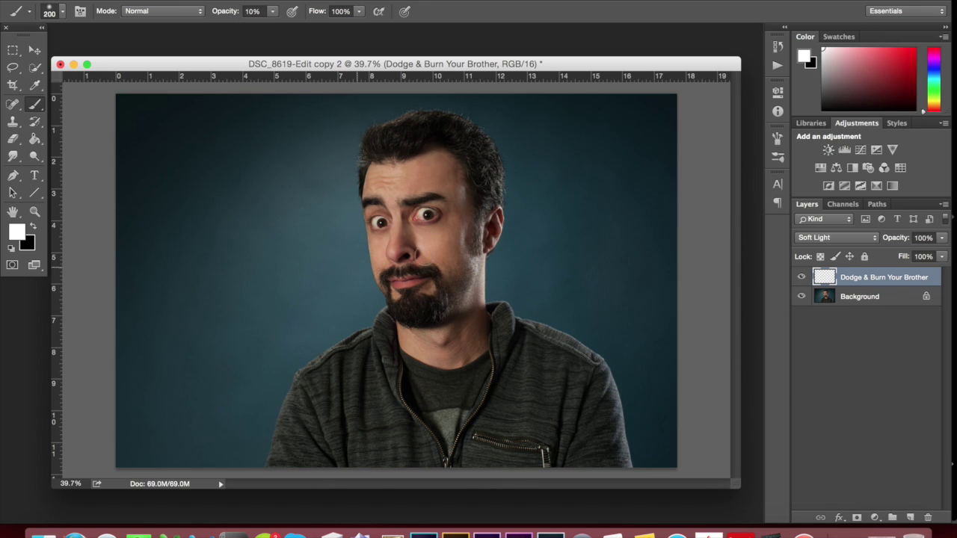
Paint a faint black 10% test stroke near the chin, then set the layer back to Soft Light.
left_click(808, 238)
left_click(814, 84)
left_click(33, 229)
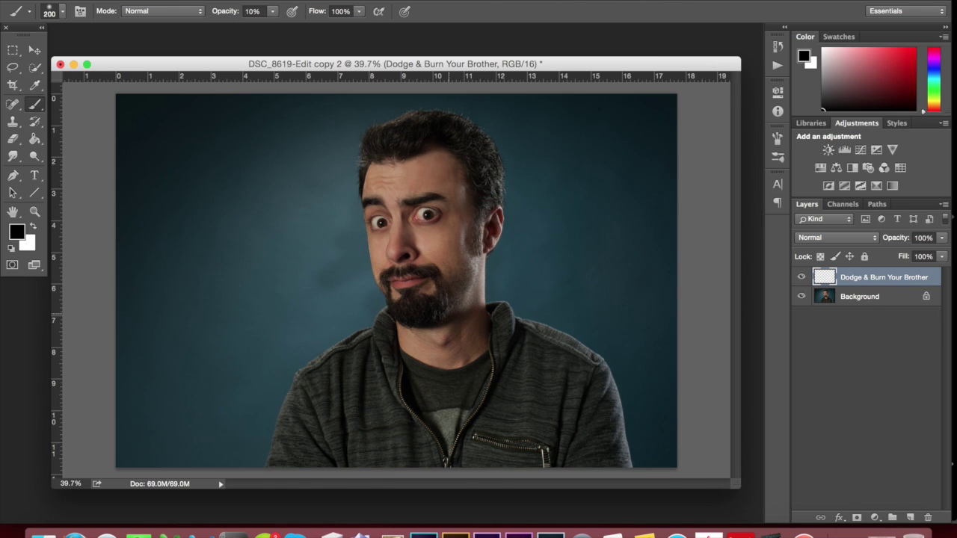
left_click_drag(384, 317, 404, 293)
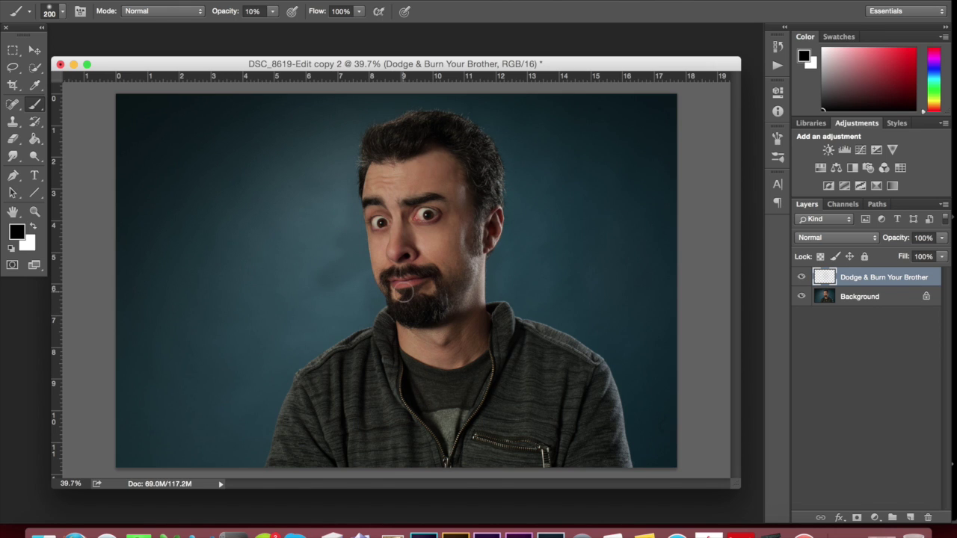
left_click(815, 238)
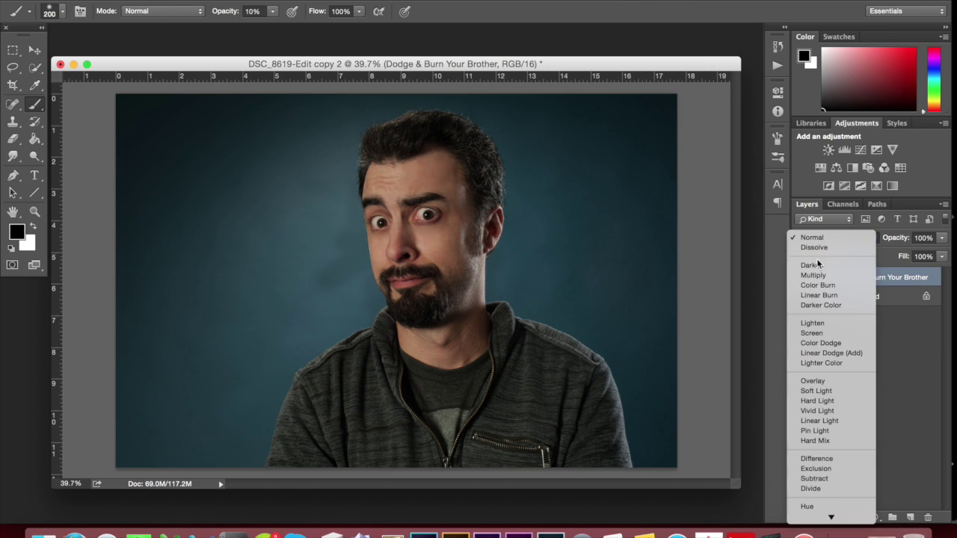
left_click(816, 391)
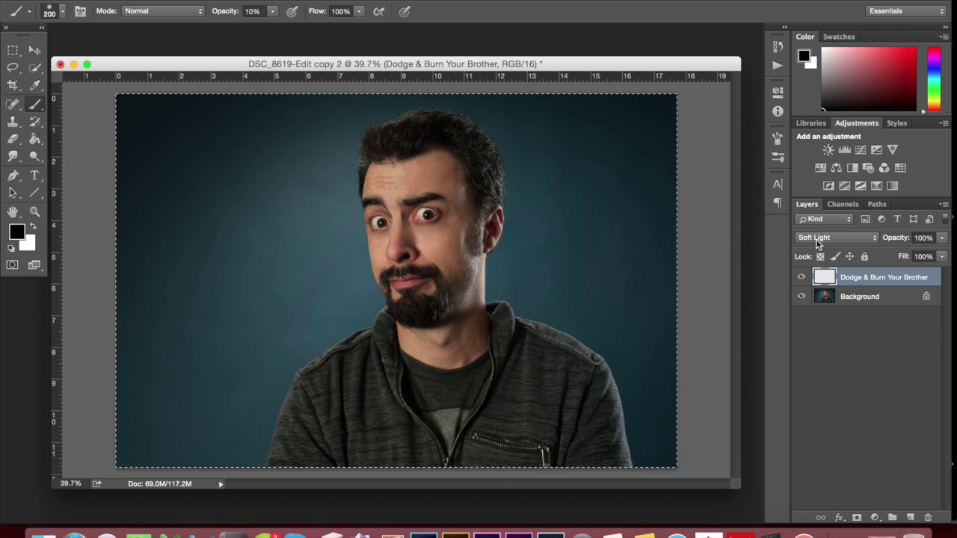
Deselect, enlarge the brush to 400, and dodge the cheek and nose with white.
key("super+d")
key("bracketright")
key("bracketright")
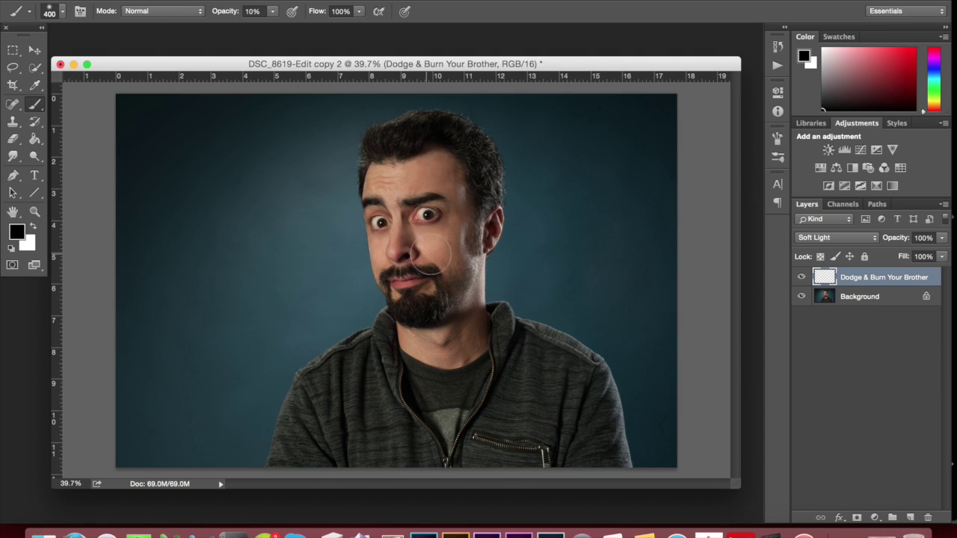
key("x")
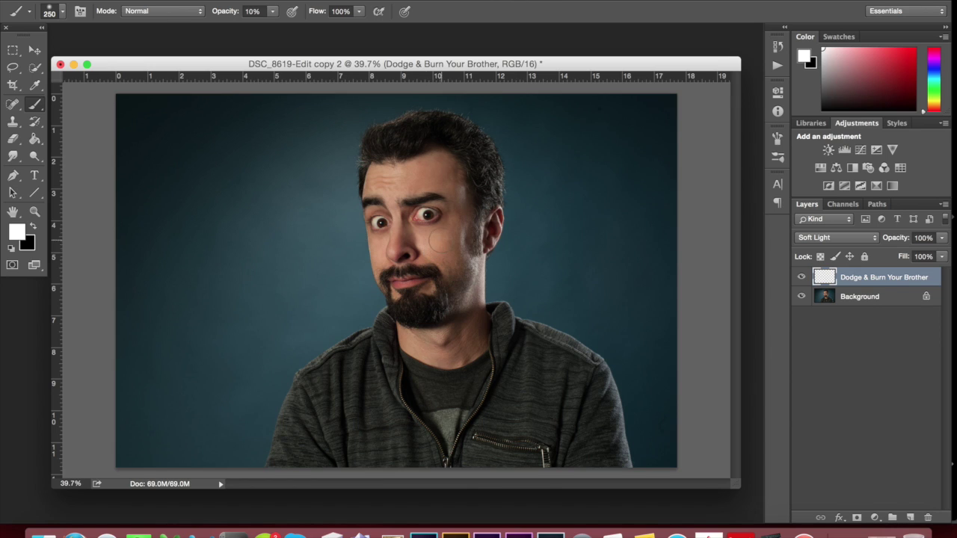
mouse_move(437, 249)
left_mouse_down()
mouse_move(449, 223)
mouse_move(426, 237)
mouse_move(441, 234)
left_mouse_up()
mouse_move(380, 241)
left_mouse_down()
mouse_move(379, 255)
mouse_move(402, 243)
mouse_move(413, 251)
mouse_move(408, 238)
left_mouse_up()
Brighten the forehead and hairline, adjusting the brush between 400, 200 and 150.
key("bracketright")
key("bracketright")
left_click_drag(439, 133, 470, 184)
key("bracketleft")
key("bracketleft")
key("bracketleft")
key("bracketright")
key("bracketright")
key("bracketright")
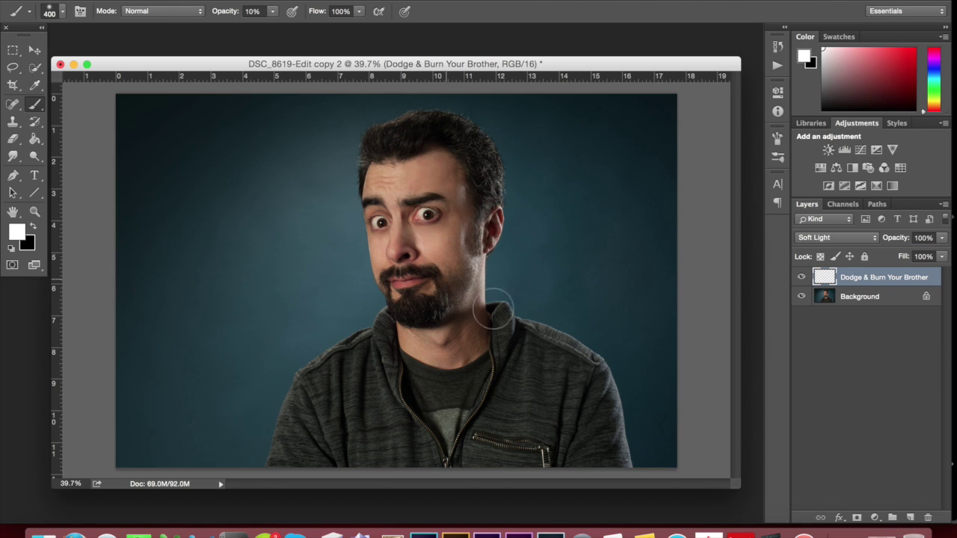
key("bracketleft")
key("bracketleft")
key("bracketleft")
key("bracketleft")
key("bracketleft")
Briefly try the Eraser, then burn the jawline and neck in black with a 250 brush.
left_click(13, 138)
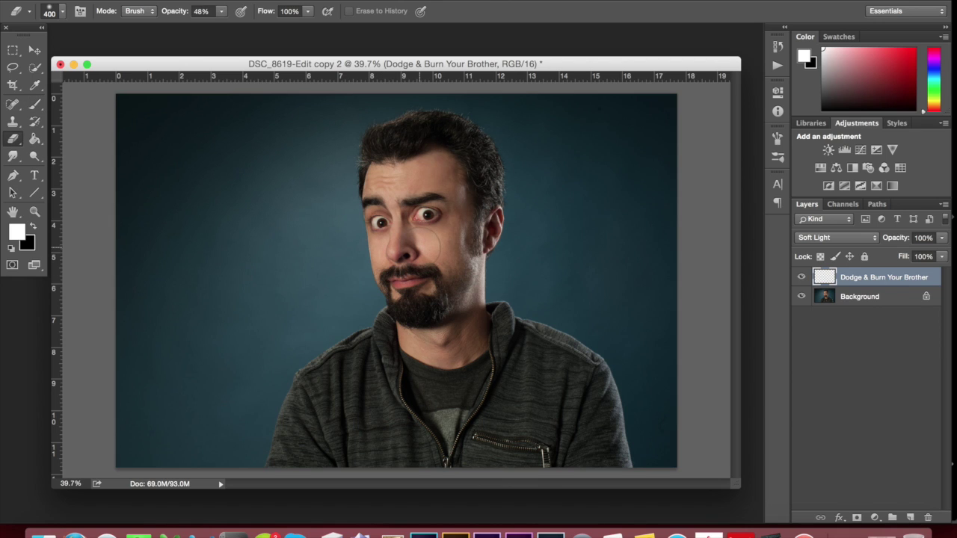
key("bracketleft")
key("bracketleft")
key("bracketleft")
key("bracketleft")
key("x")
left_click(35, 104)
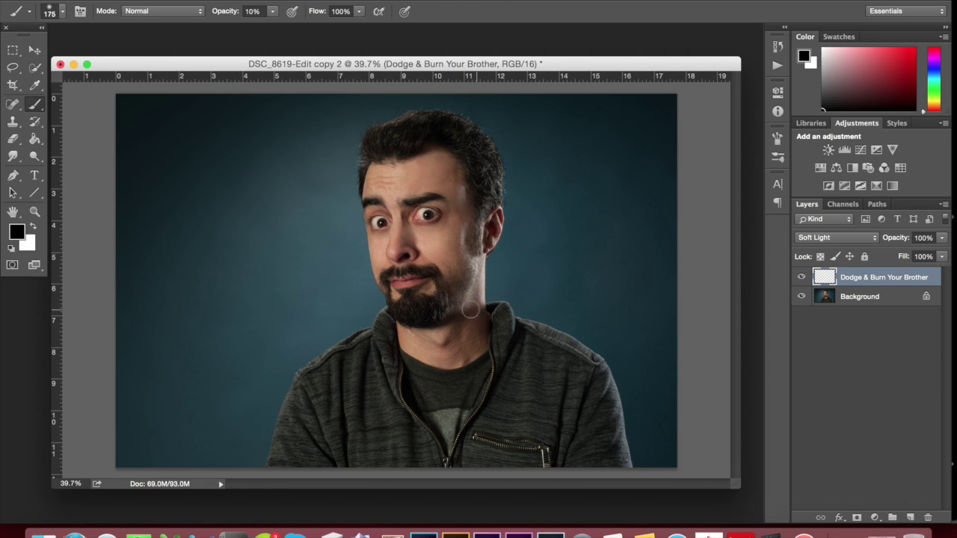
key("bracketright")
key("bracketright")
key("bracketright")
left_click_drag(453, 304, 469, 244)
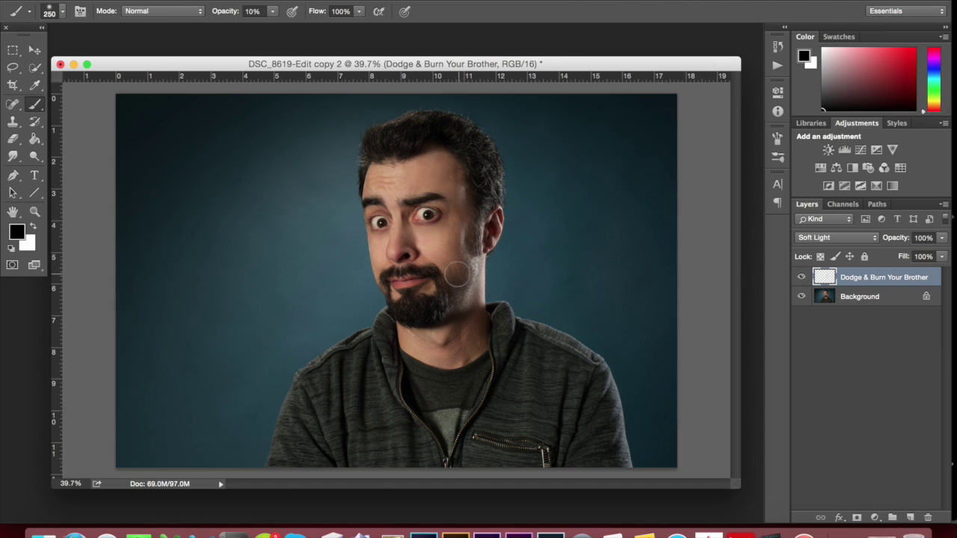
key("bracketleft")
key("bracketleft")
Burn faint black strokes up the neck and across the left forehead, ending with black selected.
left_click_drag(483, 355, 489, 322)
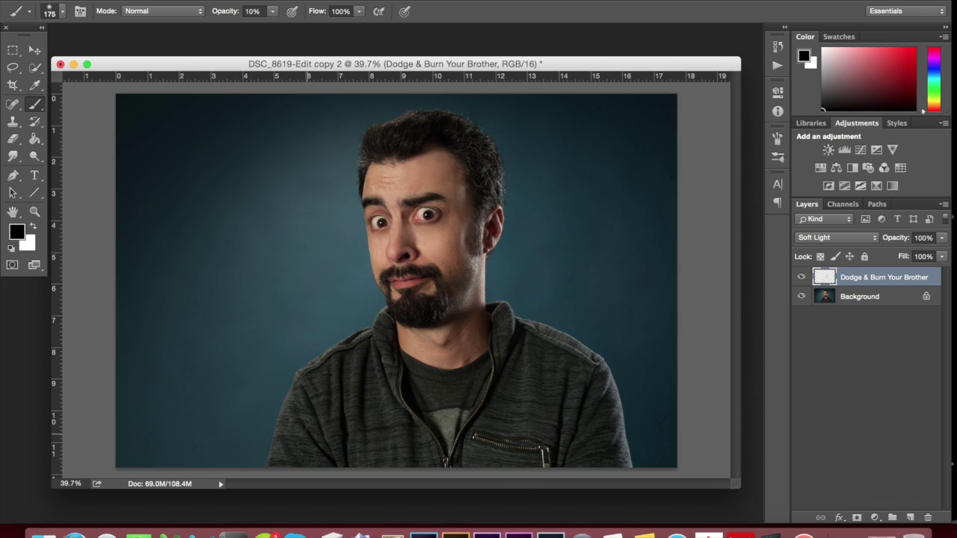
left_click_drag(345, 180, 368, 181)
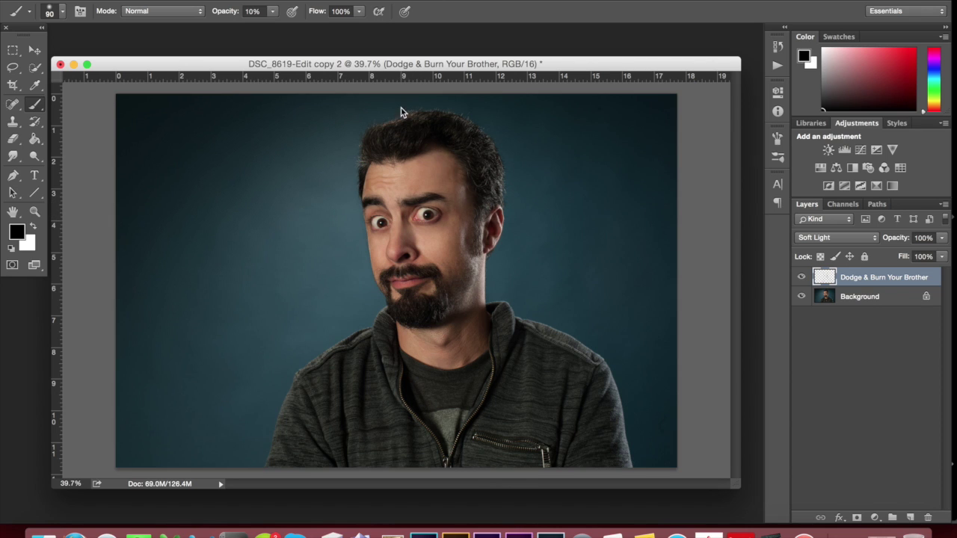
key("bracketright")
key("bracketright")
key("bracketright")
key("bracketright")
key("bracketright")
key("x")
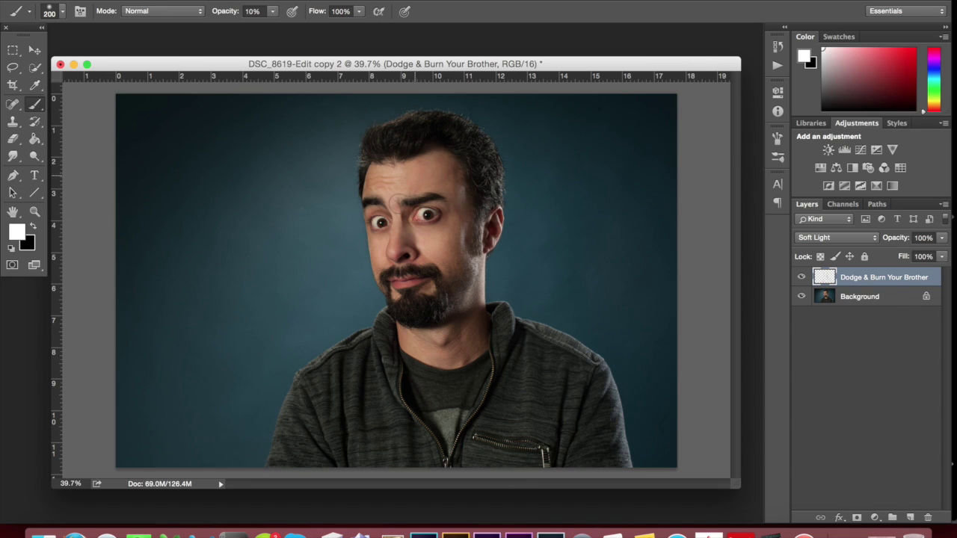
key("x")
key("x")
key("x")
key("x")
key("x")
key("x")
key("x")
key("x")
key("x")
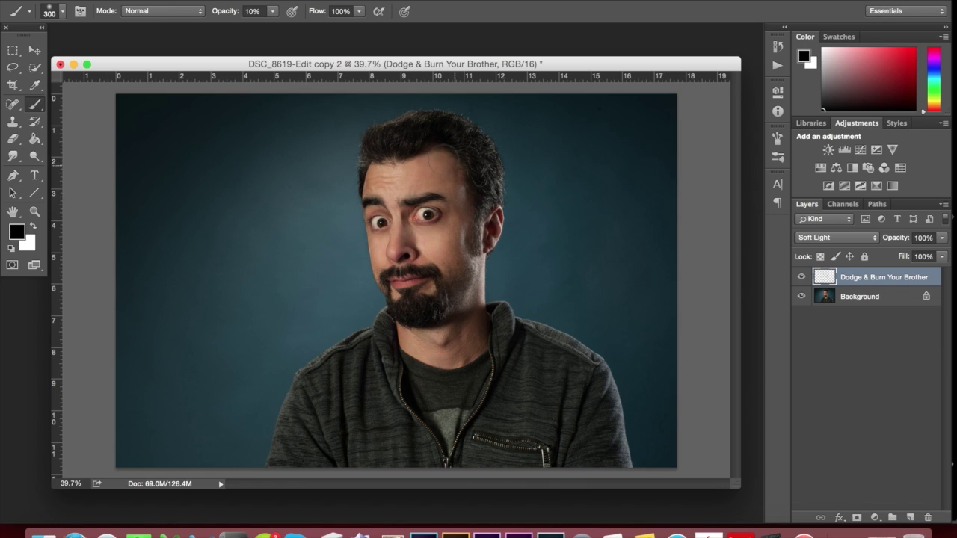
key("x")
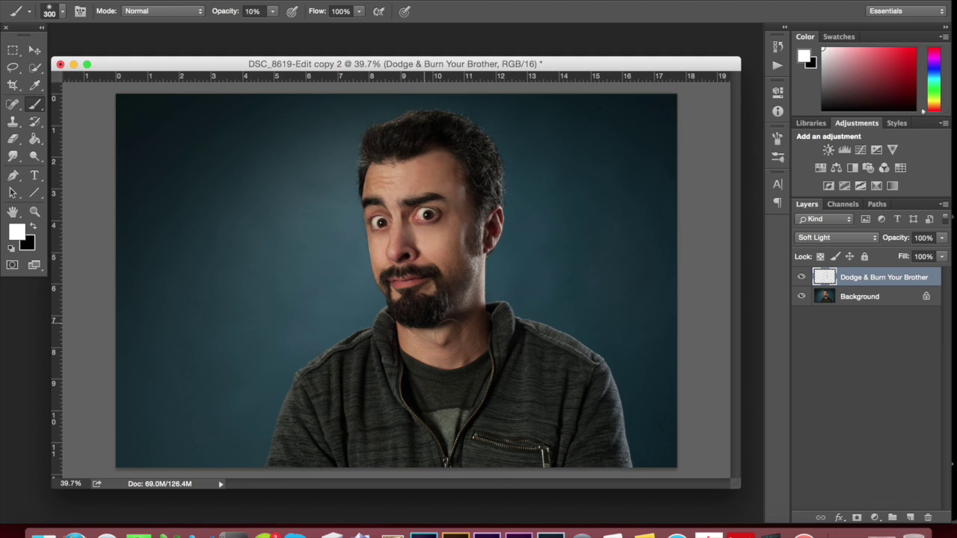
key("x")
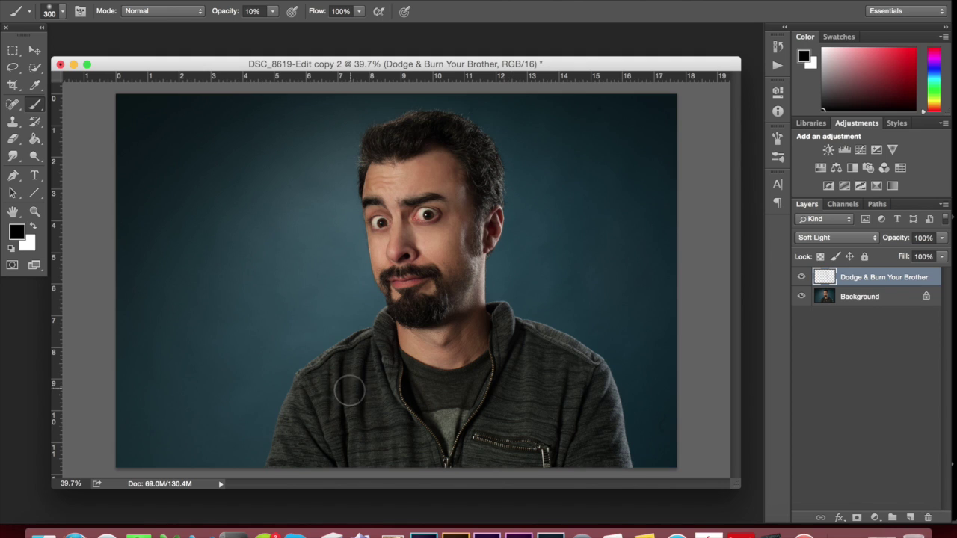
key("bracketleft")
key("bracketleft")
key("bracketleft")
key("bracketleft")
key("bracketleft")
key("x")
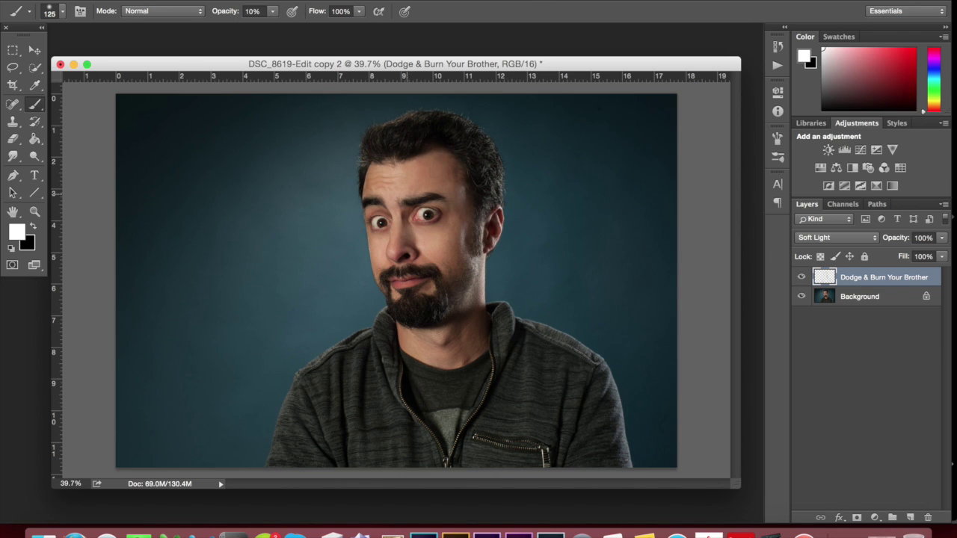
key("bracketright")
key("x")
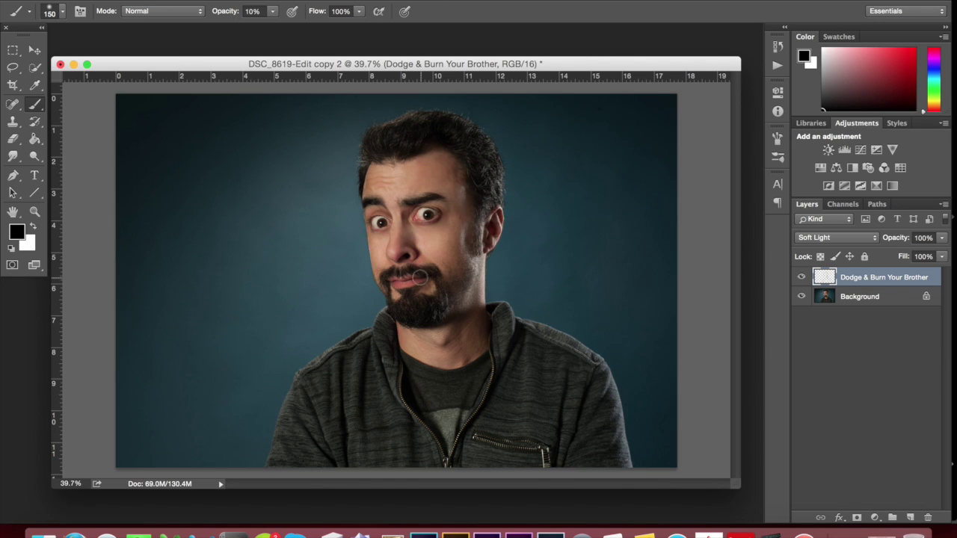
left_click(802, 278)
left_click(803, 279)
left_click(802, 279)
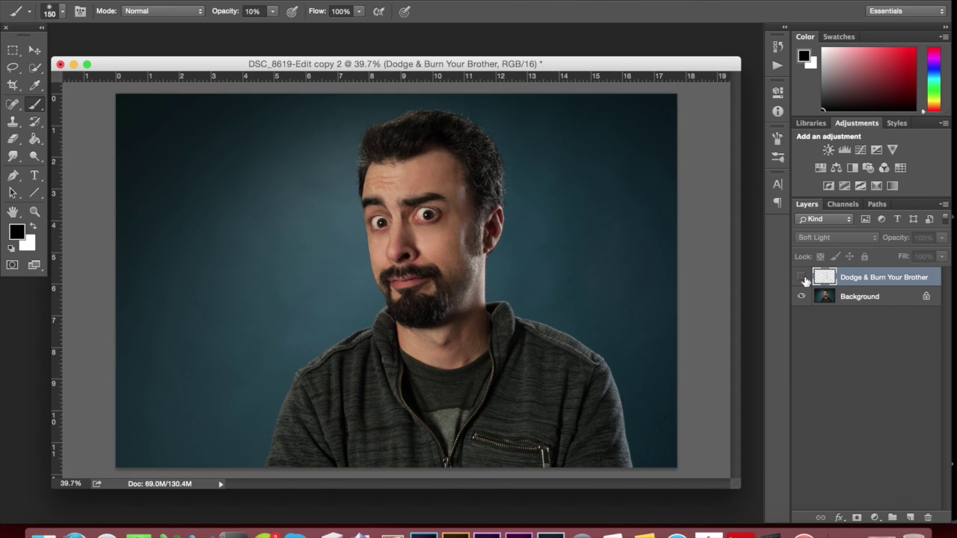
left_click(803, 279)
scroll(437, 255, "down", 5)
scroll(438, 256, "down", 2)
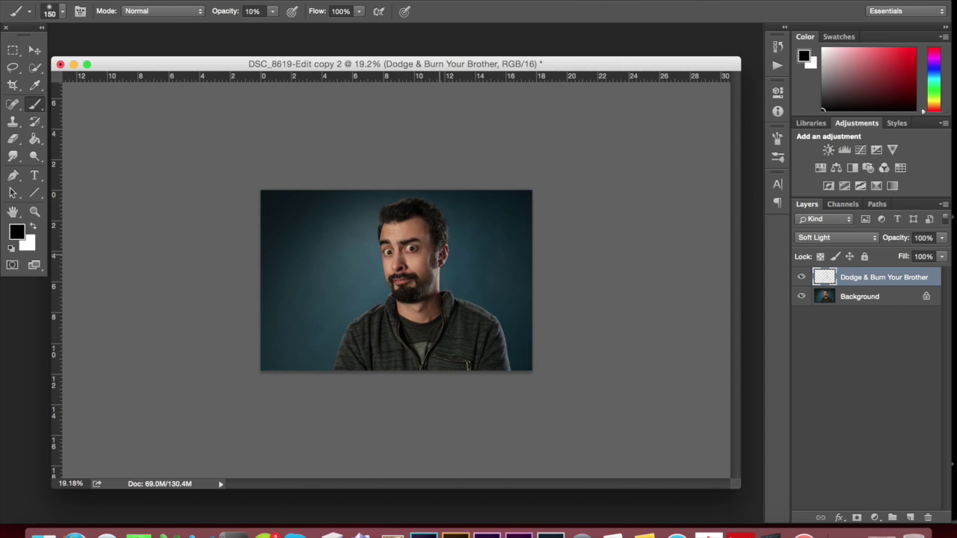
left_click(802, 278)
left_click(802, 279)
left_click(804, 278)
left_click(804, 279)
scroll(396, 213, "up", 4)
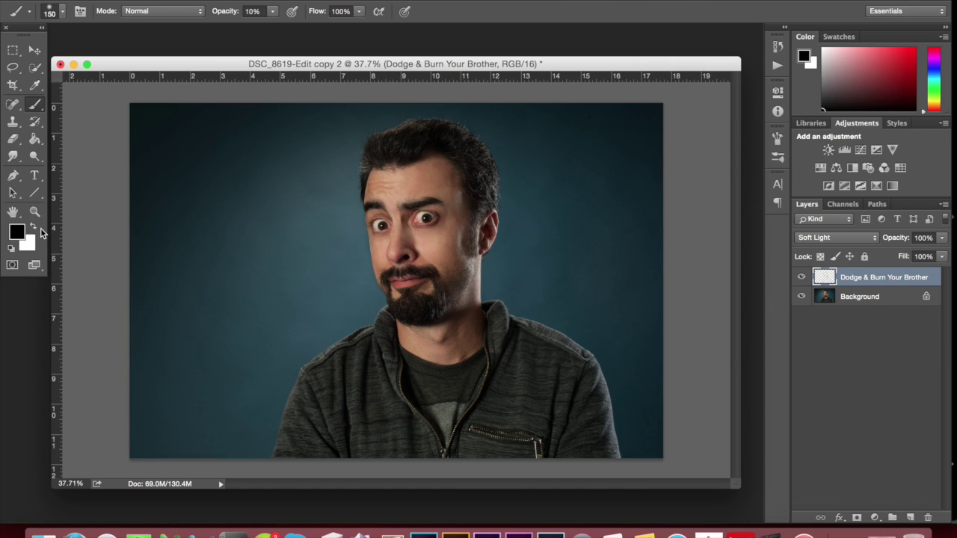
left_click(33, 226)
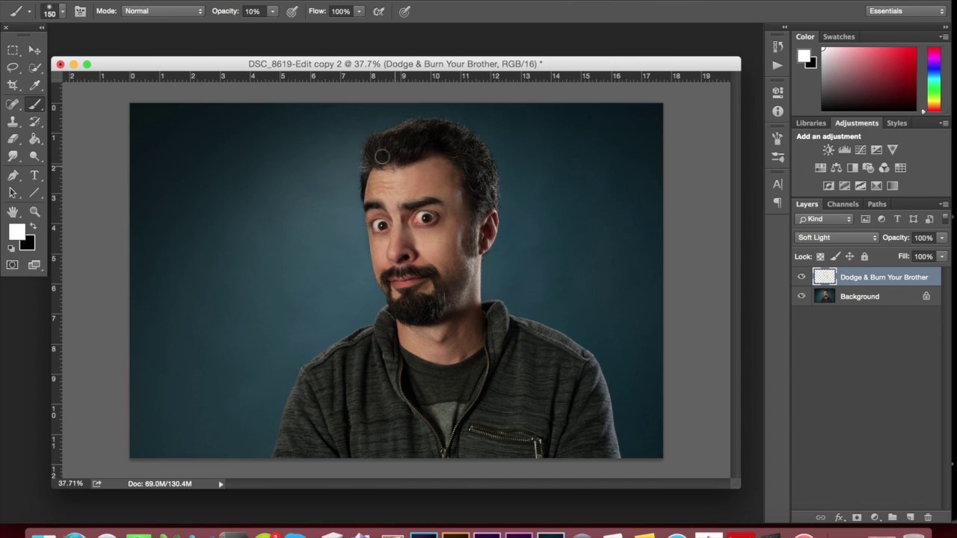
key("bracketleft")
key("bracketleft")
key("bracketleft")
key("bracketleft")
key("bracketleft")
key("x")
key("bracketright")
key("bracketright")
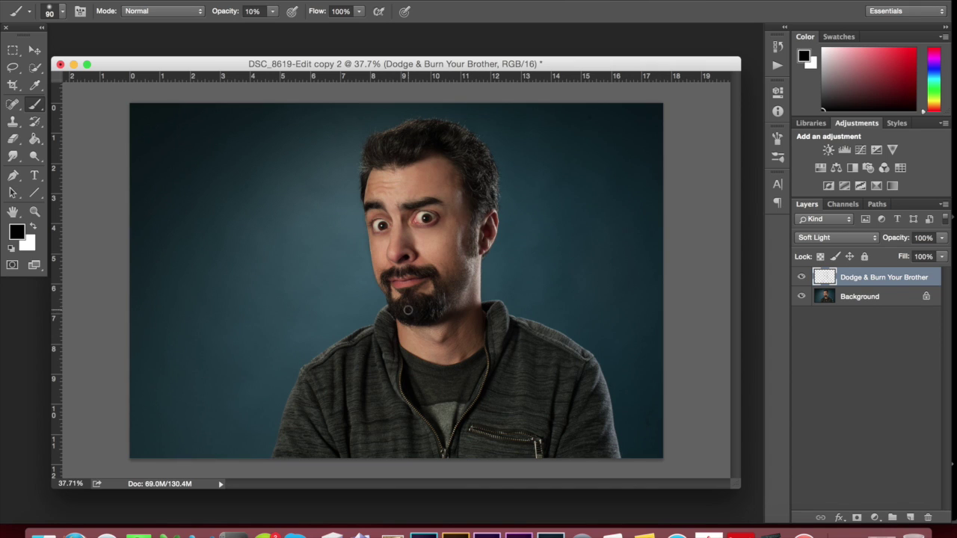
key("x")
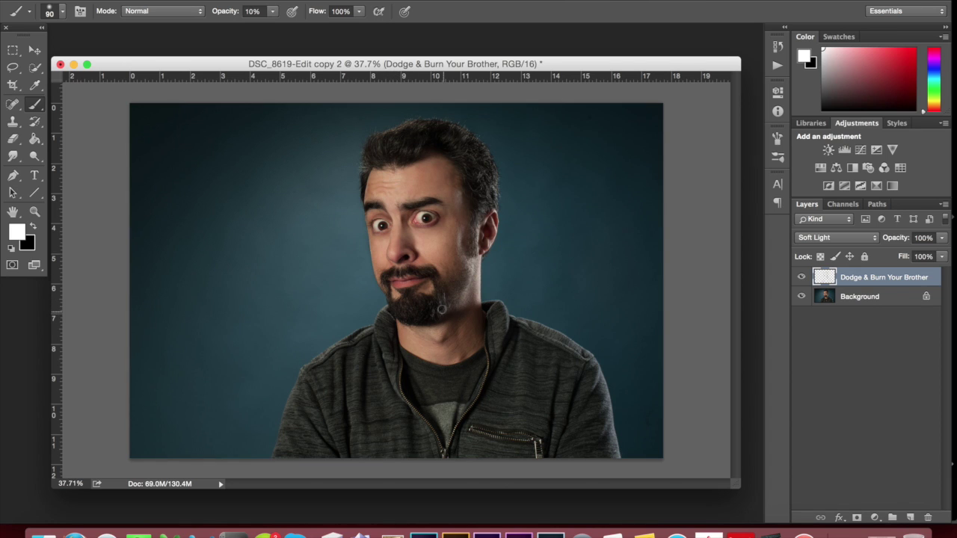
key("bracketleft")
key("bracketleft")
key("x")
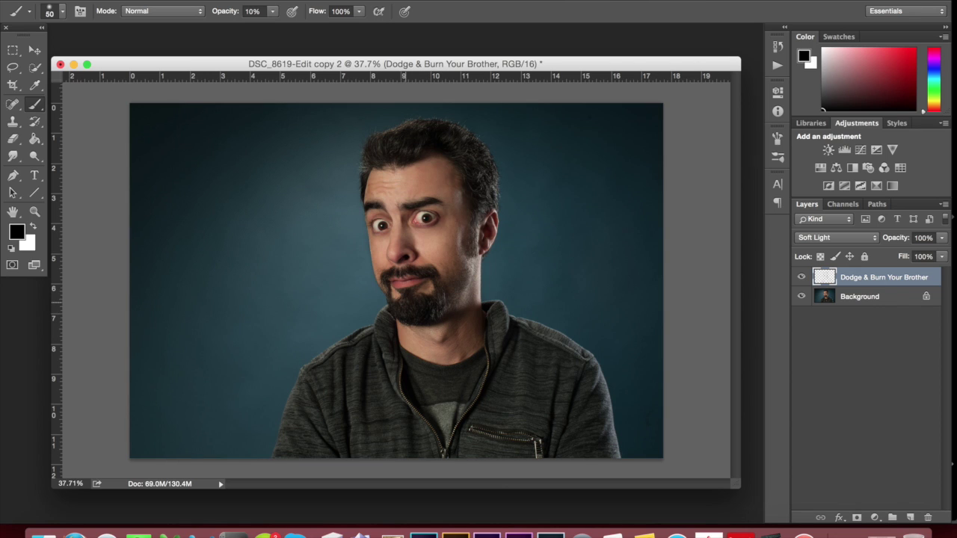
key("x")
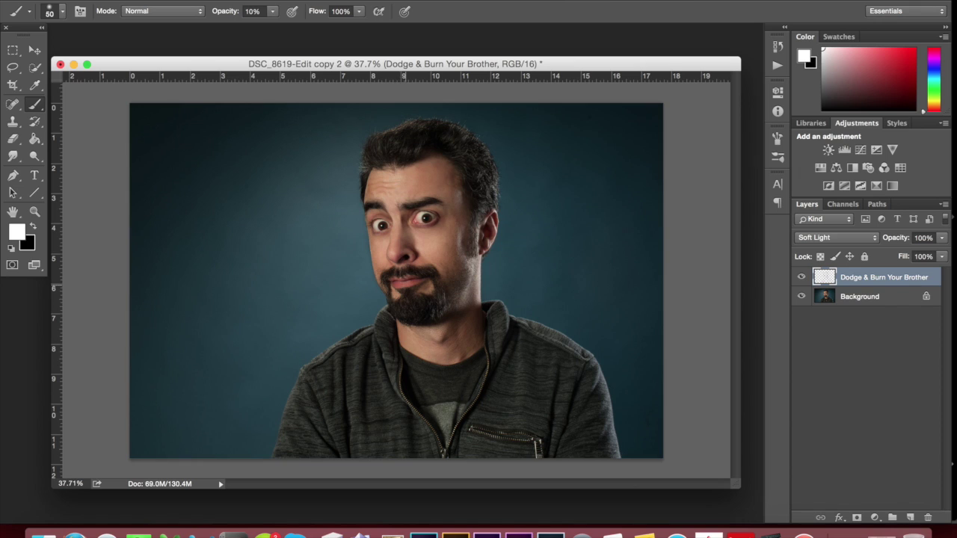
key("x")
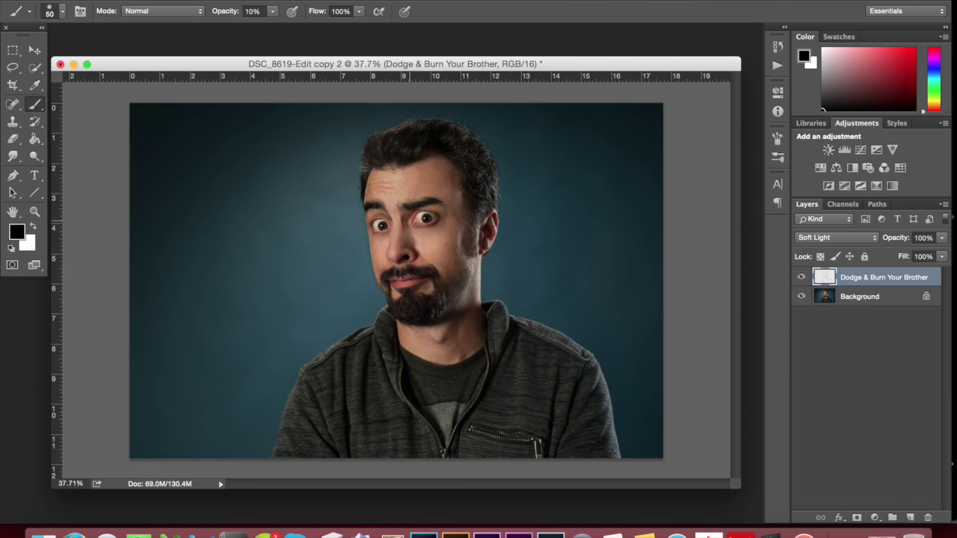
left_click(801, 277)
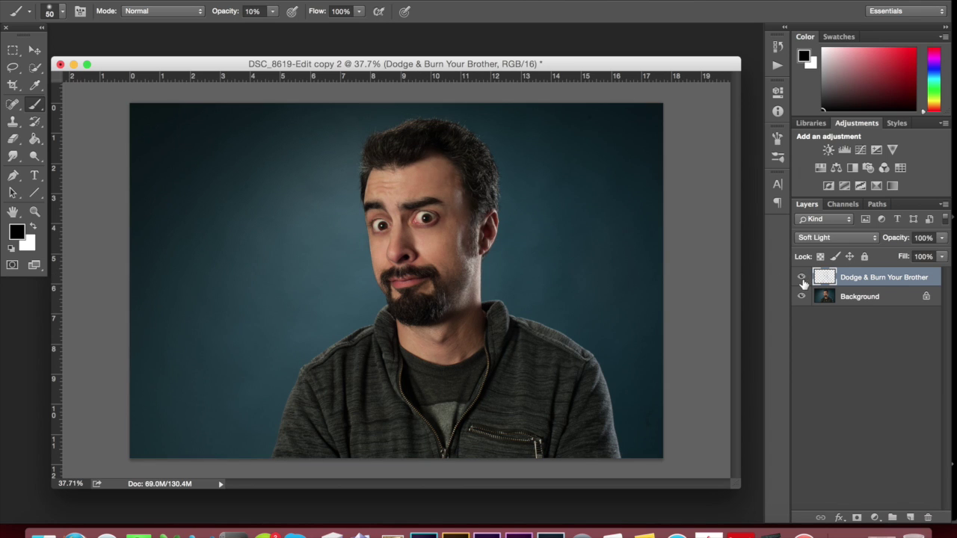
Compare the effect on and off, then switch to white with a 150 brush.
left_click(802, 278)
left_click(802, 277)
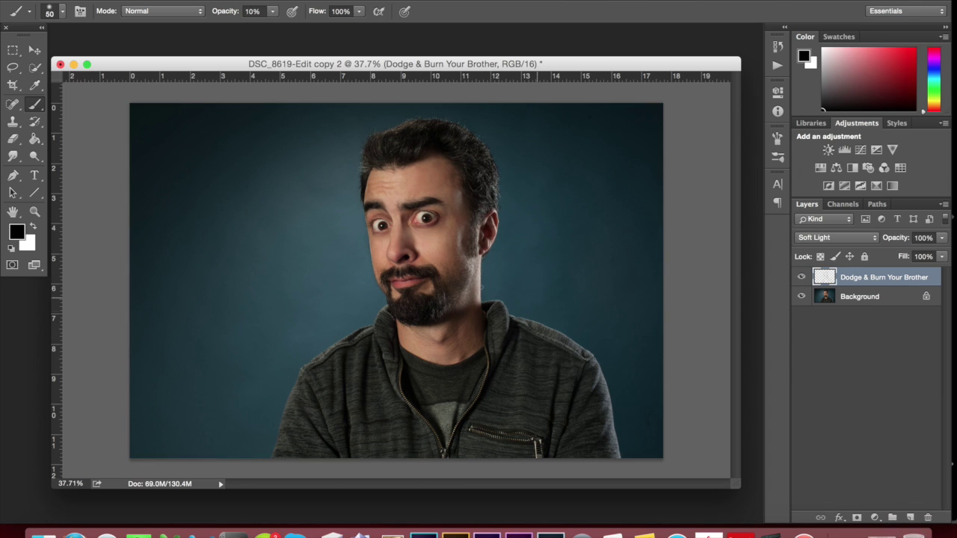
scroll(485, 286, "down", 3)
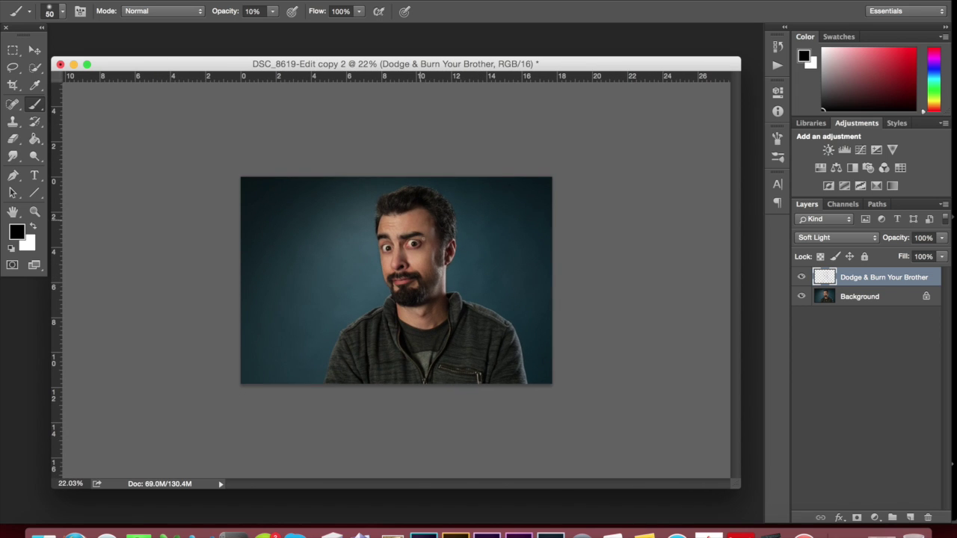
scroll(397, 280, "up", 3)
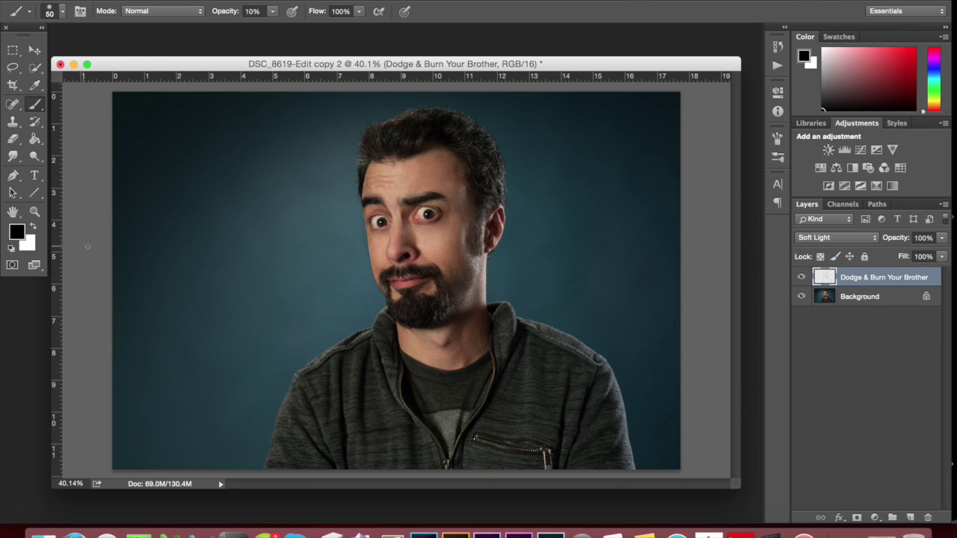
left_click(33, 226)
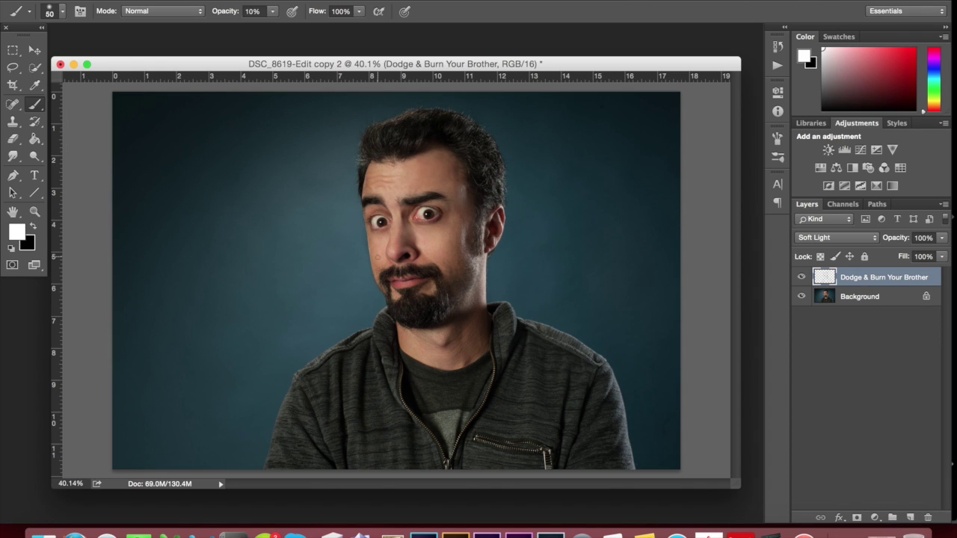
key("bracketright")
key("bracketright")
key("bracketright")
Toggle the Dodge & Burn Your Brother layer several times to compare, leaving it visible.
left_click(802, 277)
left_click(801, 278)
scroll(473, 296, "down", 5)
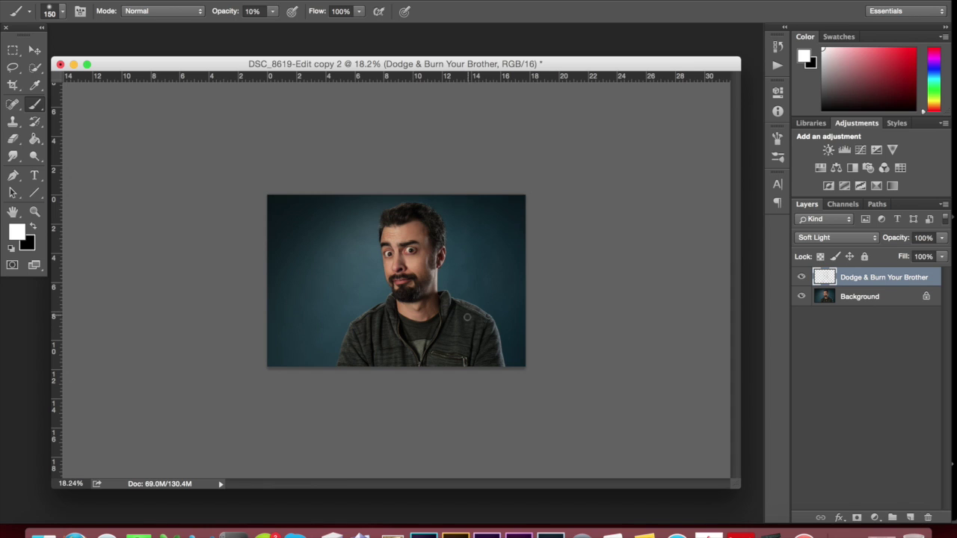
left_click(802, 277)
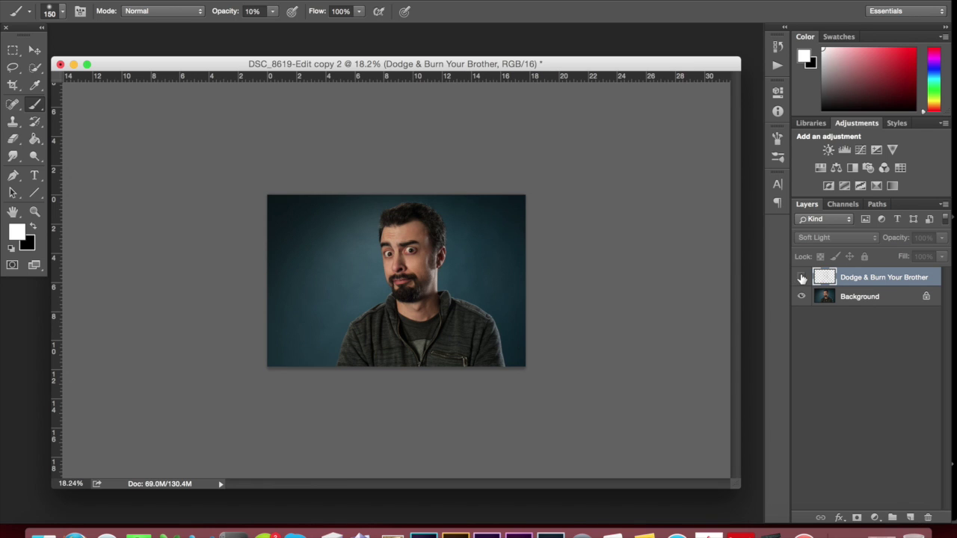
left_click(802, 278)
left_click(803, 277)
left_click(803, 277)
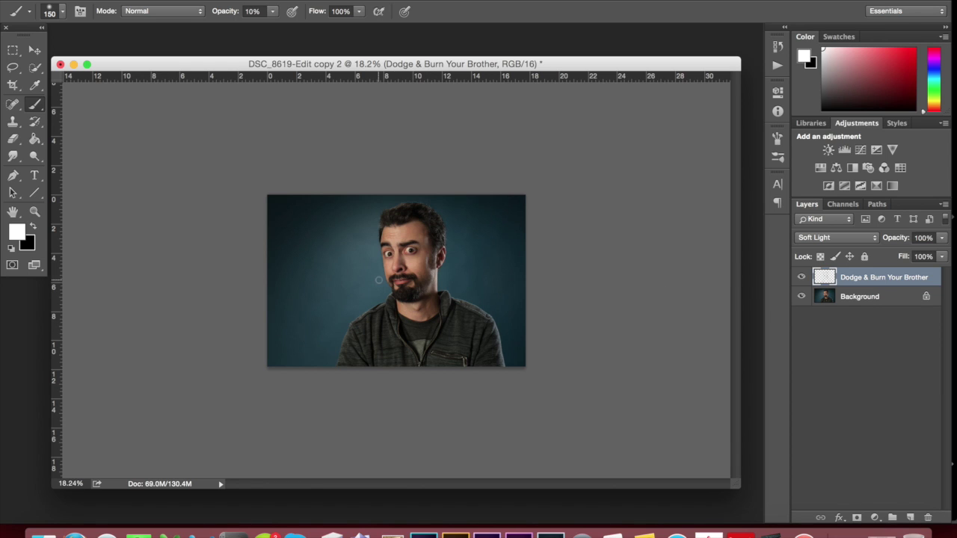
Switch to black, compare the layer on and off, and raise brush opacity to 44%.
key("x")
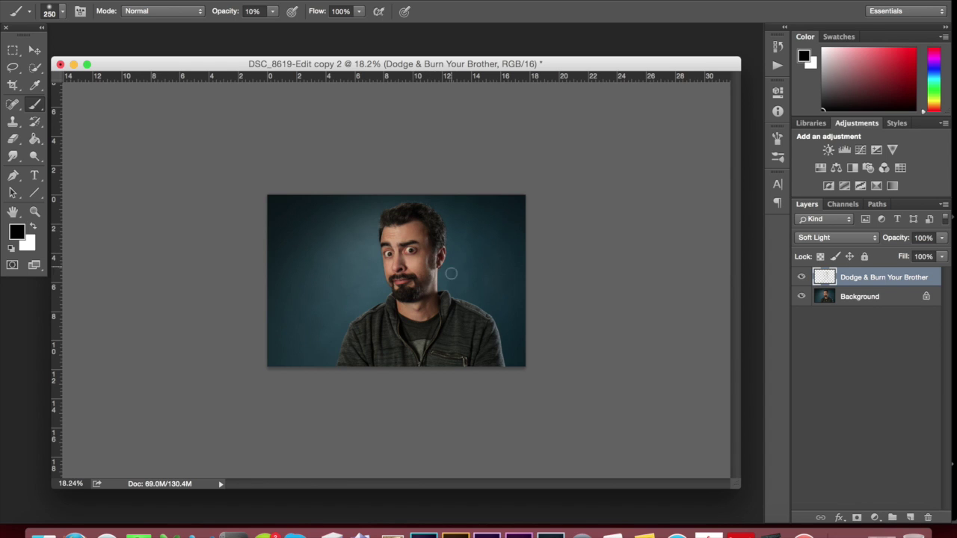
left_click(801, 277)
left_click(801, 277)
left_click(801, 278)
left_click(801, 278)
left_click(273, 11)
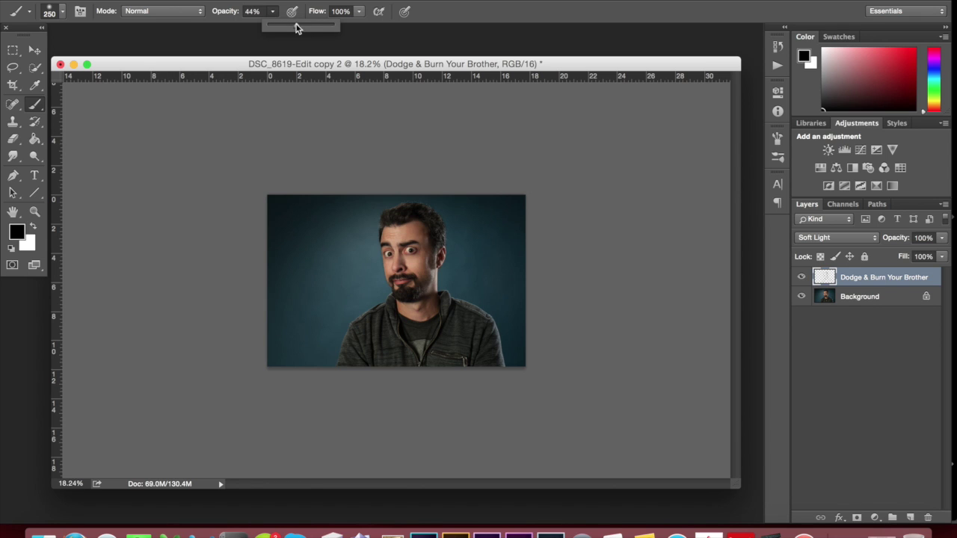
Enlarge the brush to 2500 at 21% opacity and darken the photo's lower-left edge.
left_click(301, 332)
key("bracketright")
key("bracketright")
key("bracketright")
key("bracketright")
key("bracketright")
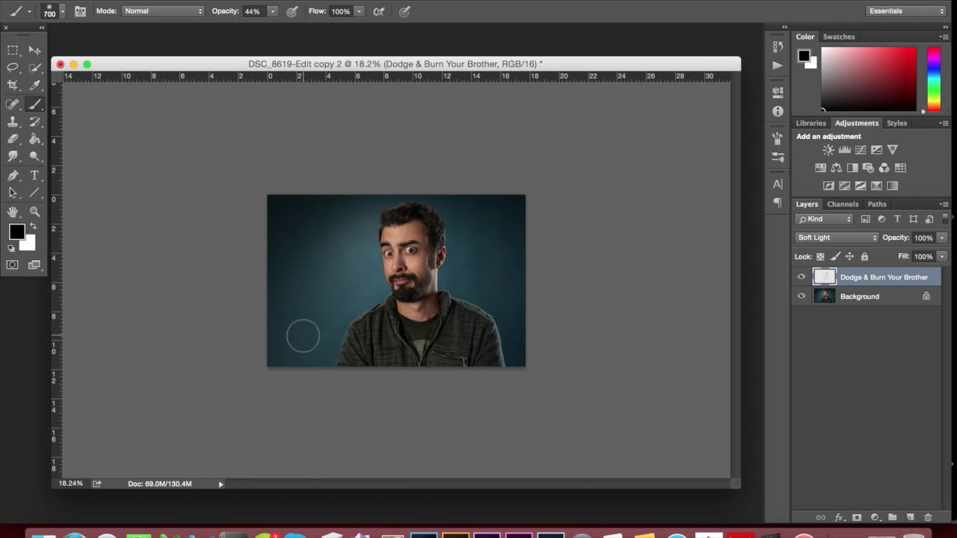
key("bracketright")
key("bracketright")
key("bracketright")
key("bracketright")
key("bracketright")
key("bracketright")
key("bracketright")
key("bracketright")
key("bracketright")
key("bracketright")
key("bracketright")
key("bracketright")
key("bracketright")
key("bracketright")
key("bracketright")
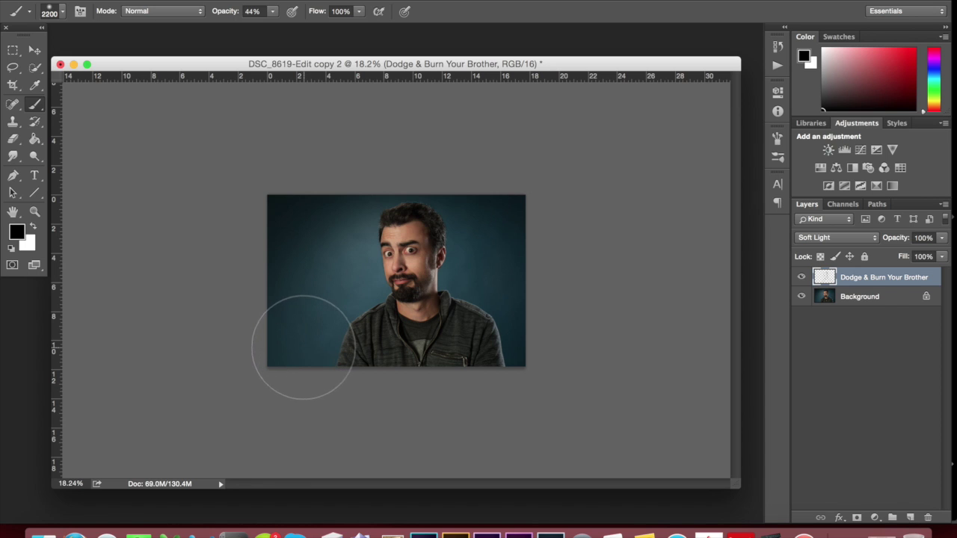
key("bracketright")
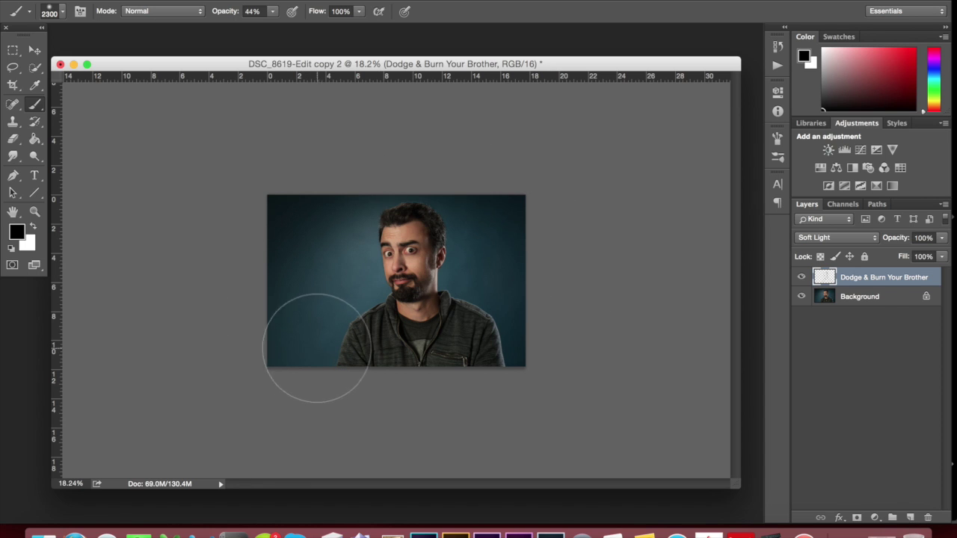
key("bracketright")
key("bracketright")
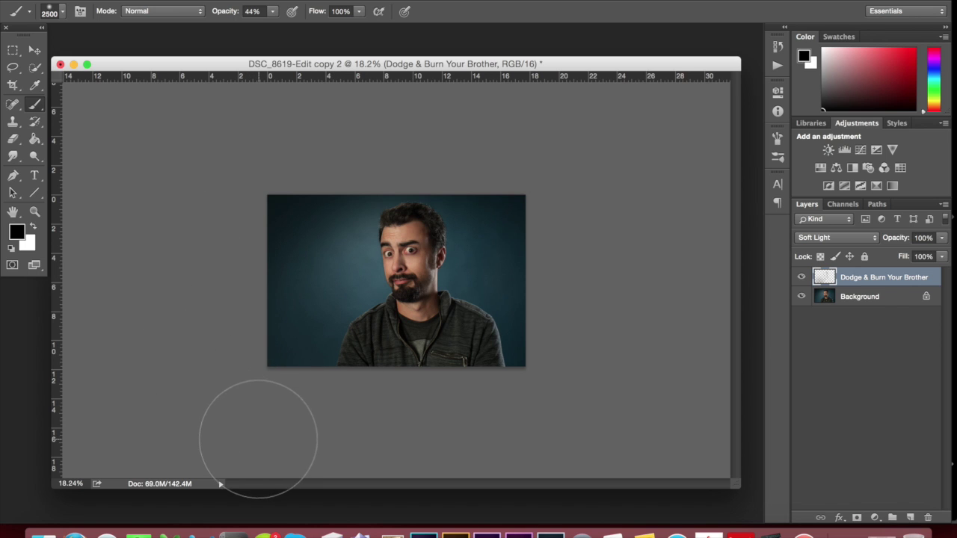
left_click(273, 11)
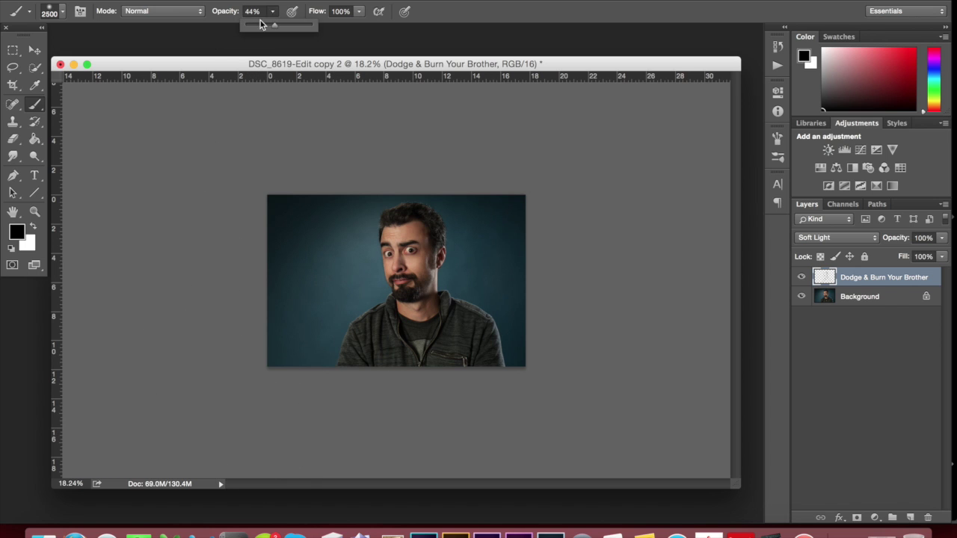
left_click(324, 331)
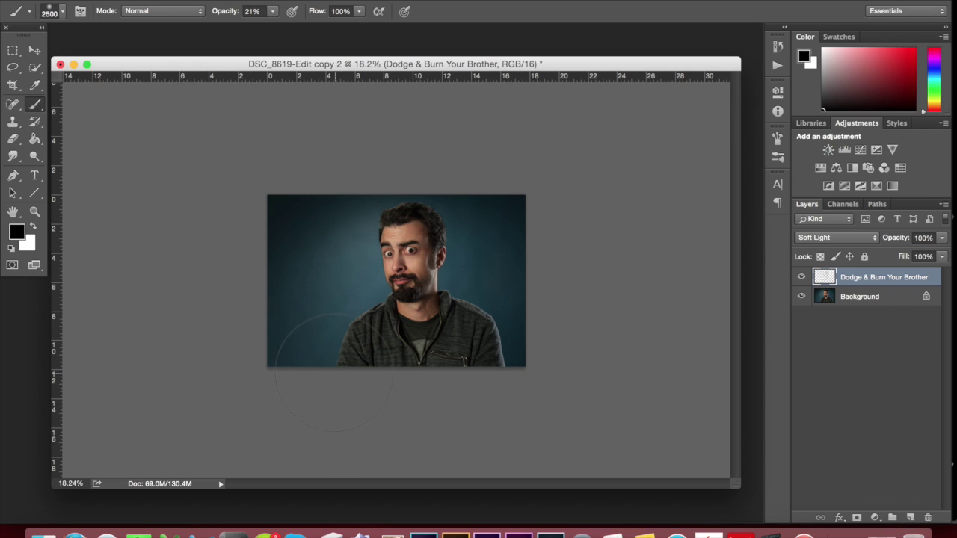
mouse_move(333, 329)
left_mouse_down()
mouse_move(303, 292)
mouse_move(295, 232)
left_mouse_up()
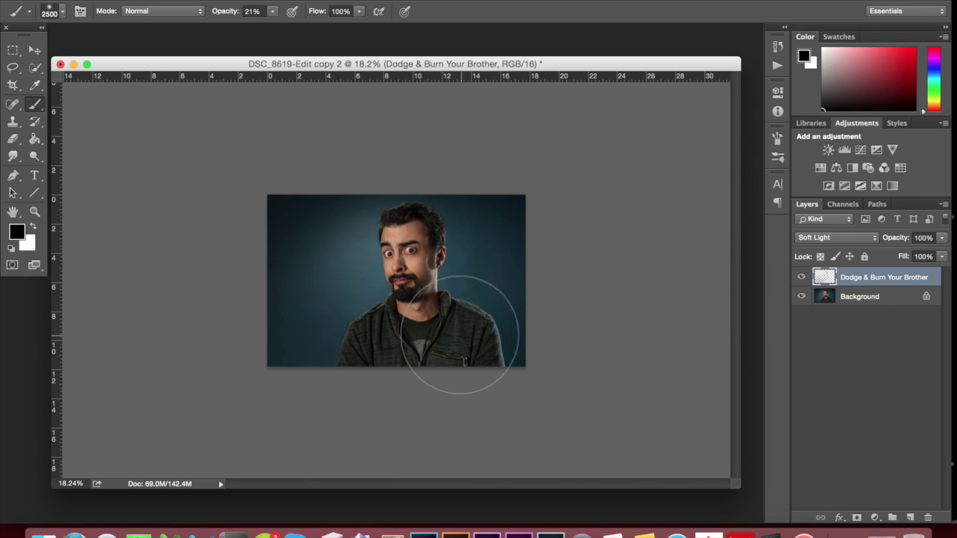
Set the brush to paint white at 12% opacity, shrinking its size from 2000 down to 200.
key("x")
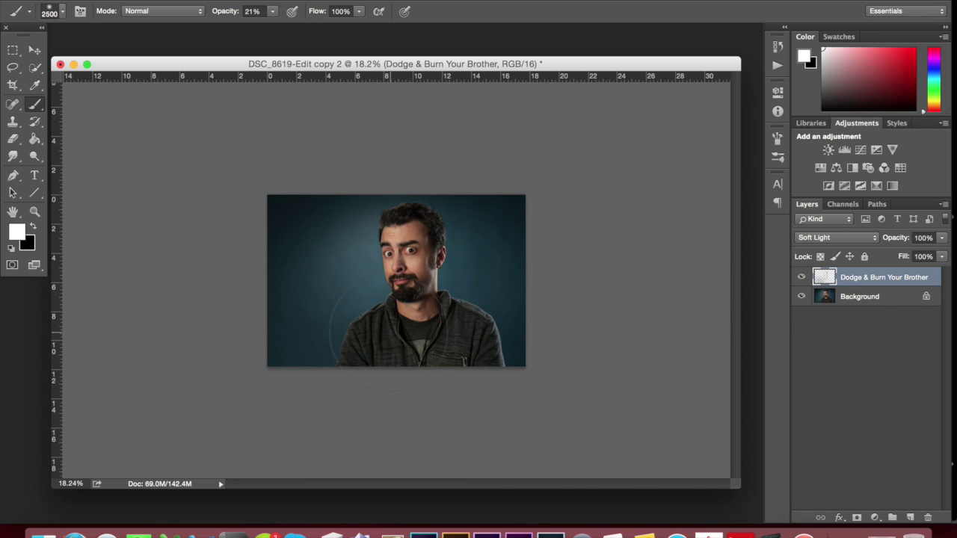
key("bracketleft")
key("bracketleft")
key("bracketleft")
key("bracketleft")
left_click(273, 13)
left_click_drag(270, 28, 264, 28)
key("bracketleft")
key("bracketleft")
key("bracketleft")
key("bracketleft")
key("bracketleft")
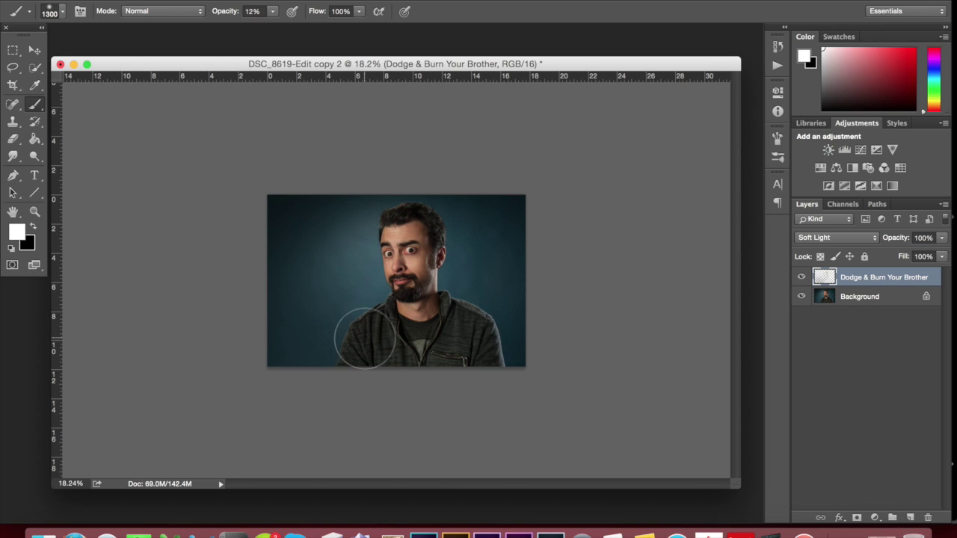
key("bracketleft")
key("bracketleft")
key("bracketleft")
key("bracketleft")
key("bracketleft")
key("bracketleft")
key("bracketleft")
key("bracketleft")
key("bracketleft")
key("bracketleft")
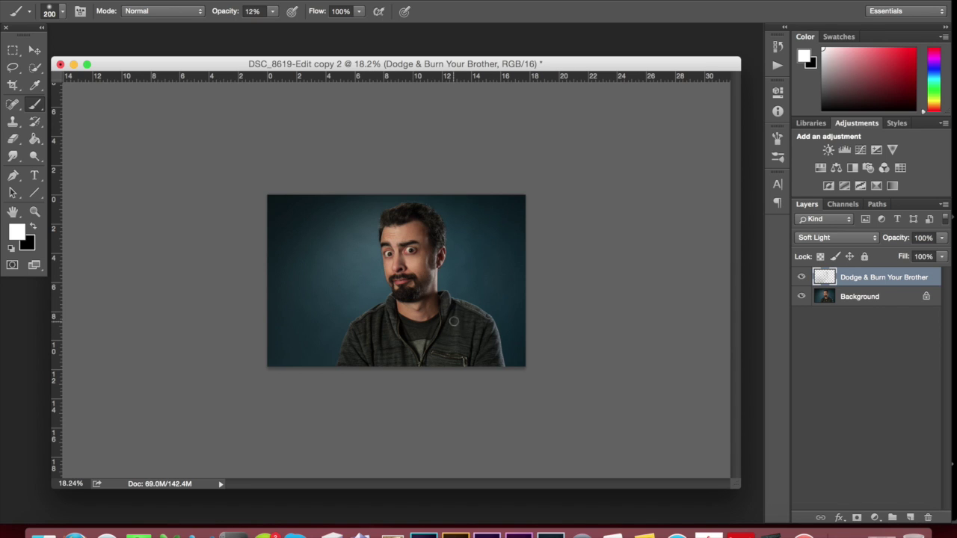
key("x")
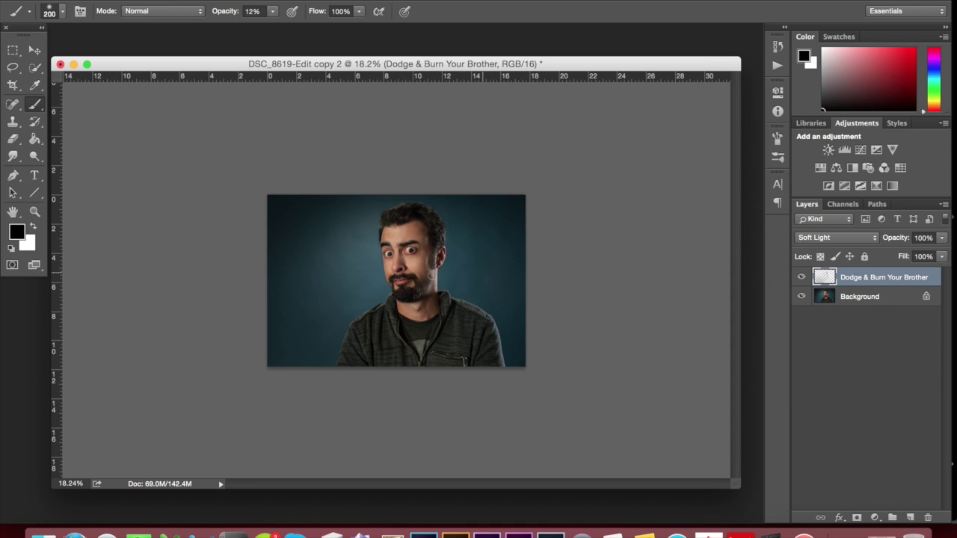
key("x")
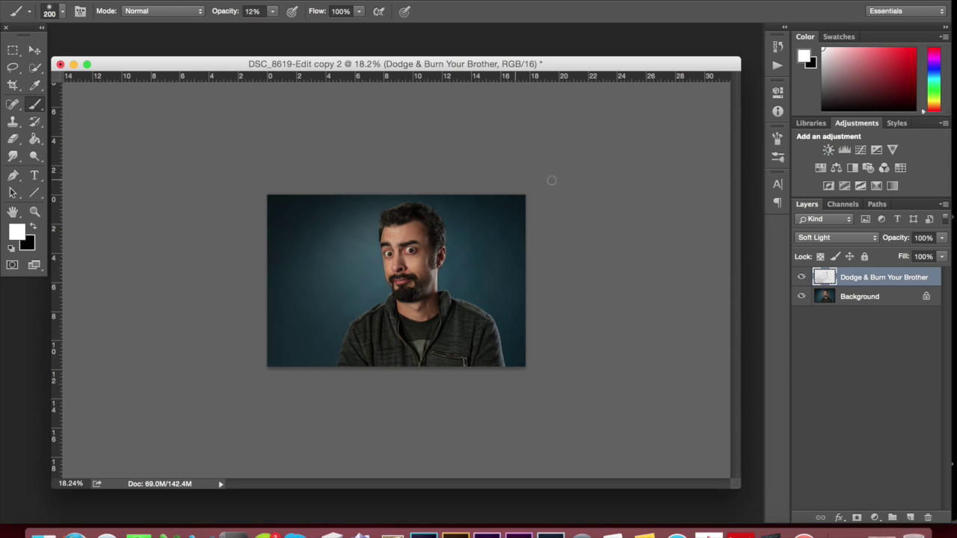
left_click(802, 277)
left_click(802, 278)
left_click(801, 278)
left_click(801, 277)
left_click(801, 277)
left_click(802, 278)
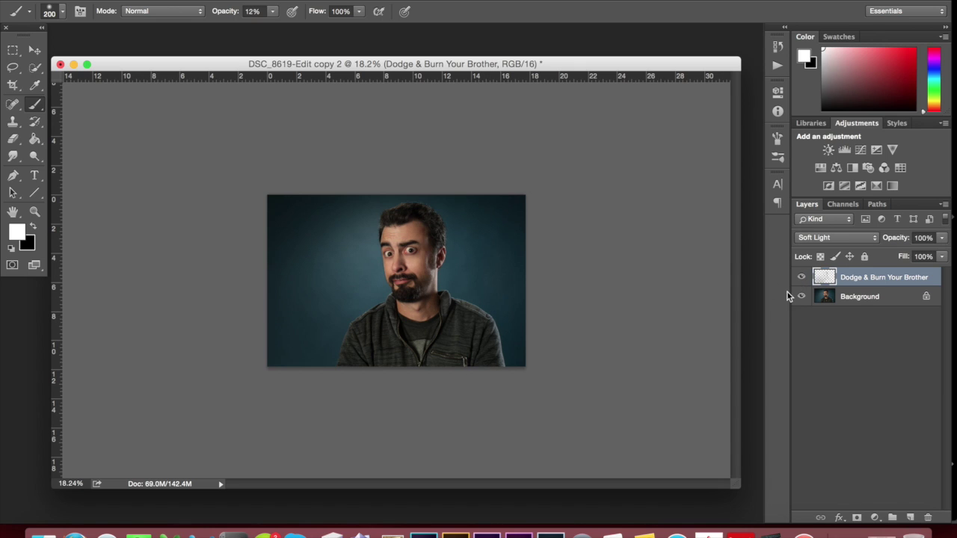